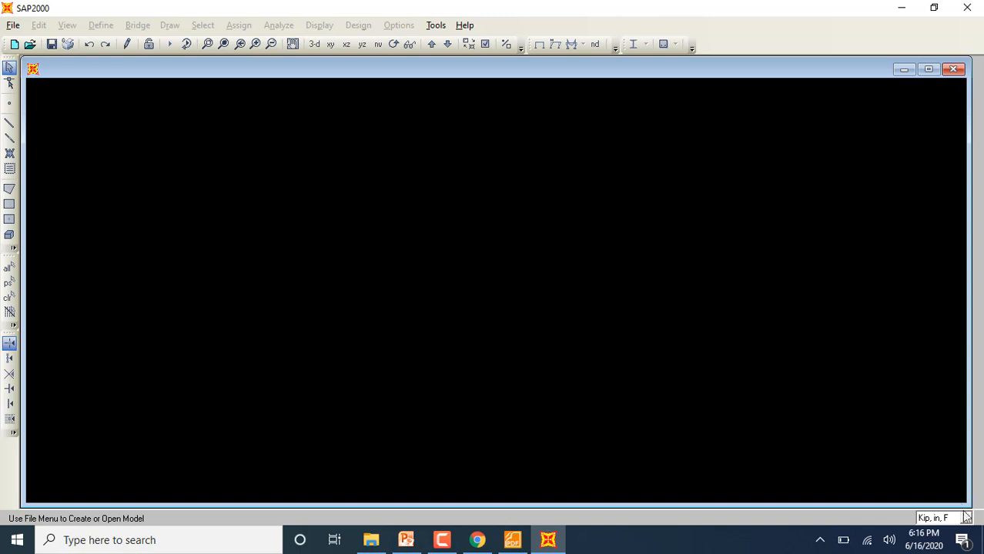
Set the default units to KN, m, C before creating a model
left_click(965, 518)
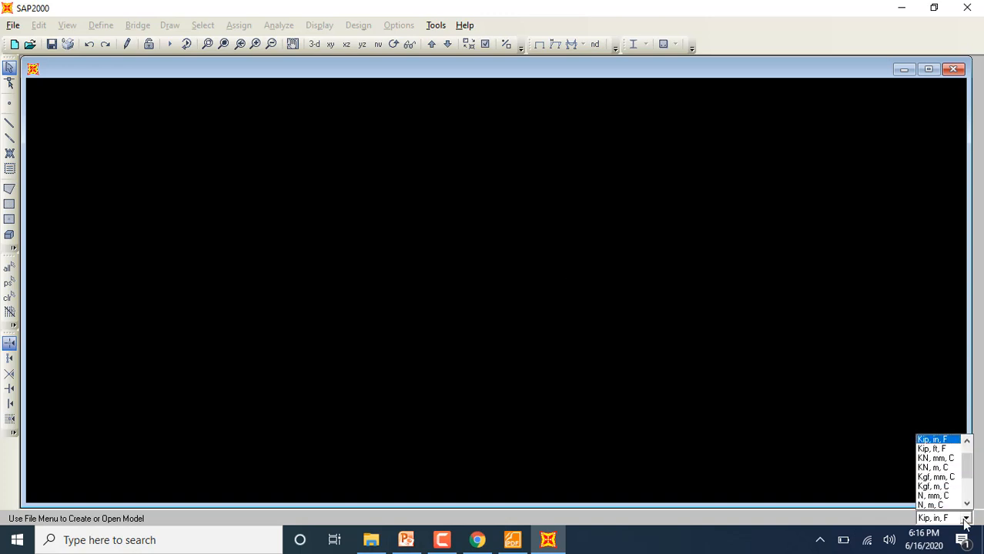
left_click(967, 441)
left_click(967, 442)
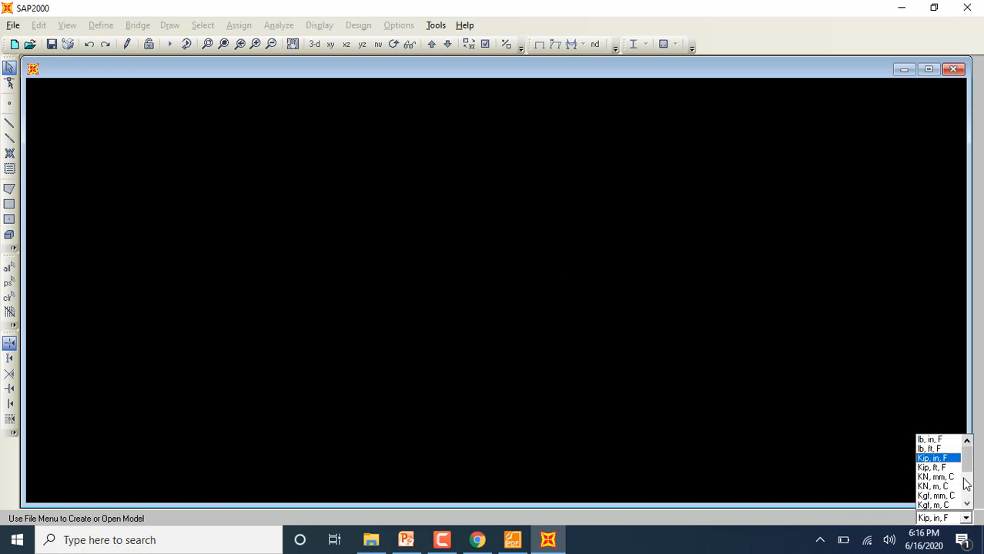
left_click(935, 486)
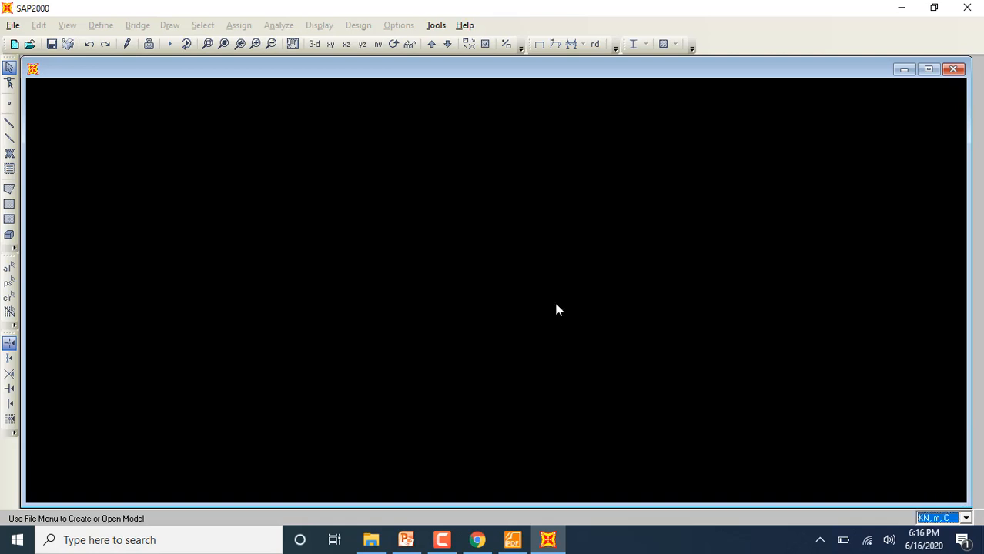
Start a new model from the Grid Only template
left_click(18, 27)
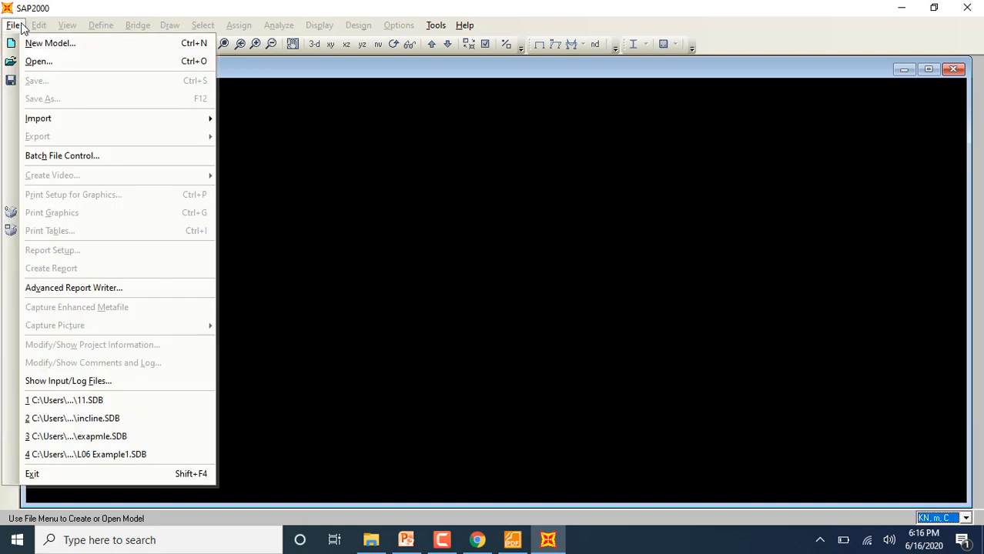
left_click(18, 27)
left_click(14, 26)
left_click(31, 43)
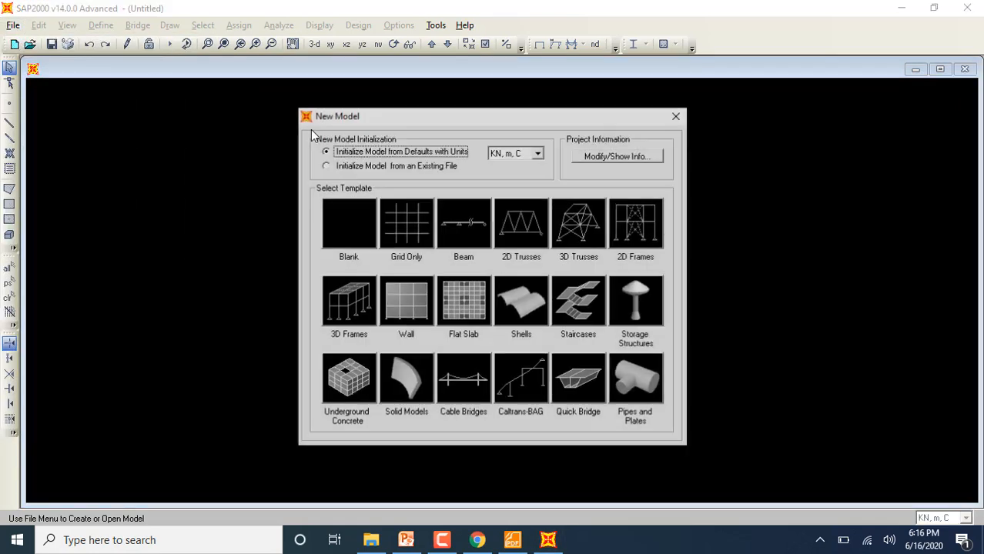
left_click(418, 221)
Create the grid with 2 grid lines in each of the X, Y and Z directions, keeping the default 6, 6 and 3 m spacings
double_click(535, 203)
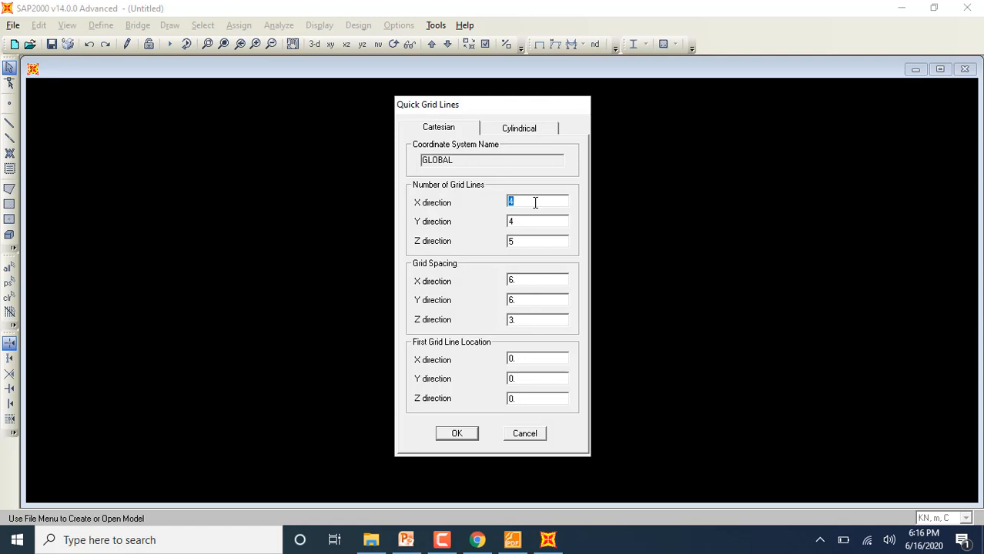
type("2")
double_click(519, 221)
type("2")
double_click(520, 242)
type("2")
double_click(520, 281)
double_click(519, 301)
double_click(519, 320)
left_click(471, 432)
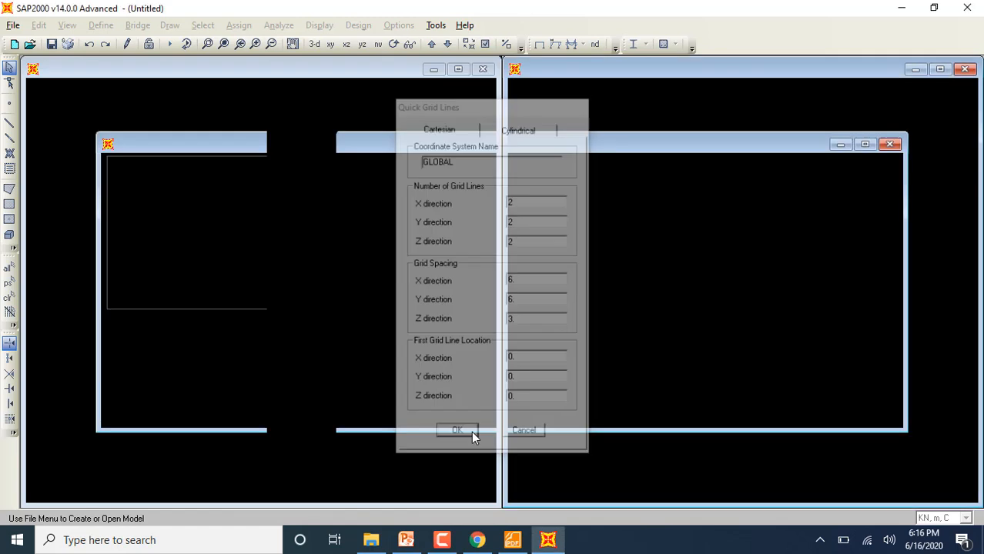
Close the second view window and show the grid in a single 3-D view
left_click(964, 70)
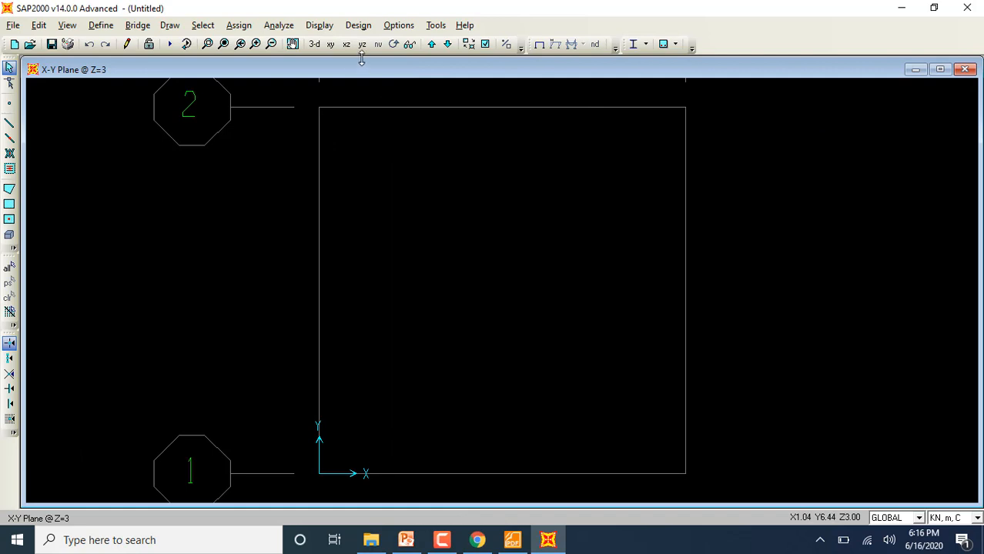
left_click(347, 46)
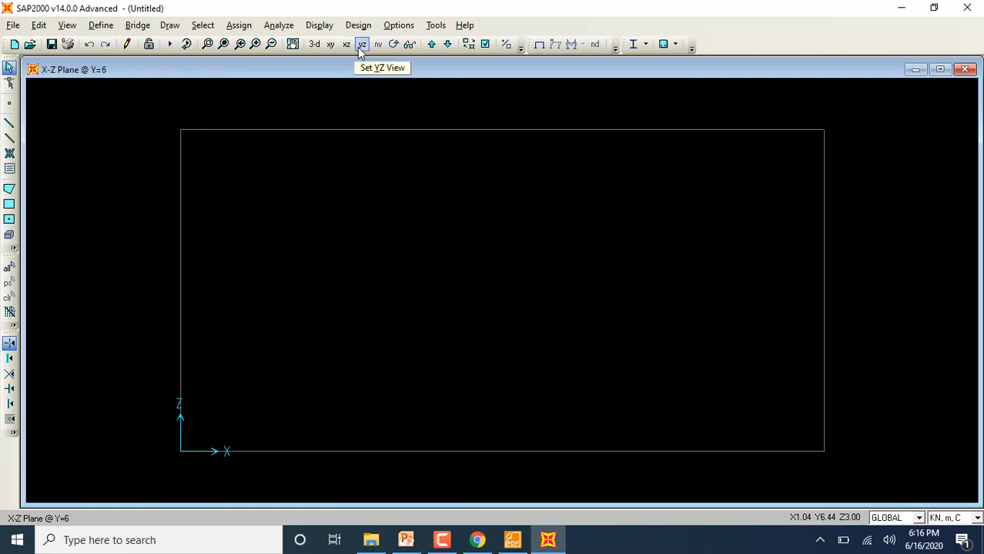
left_click(315, 45)
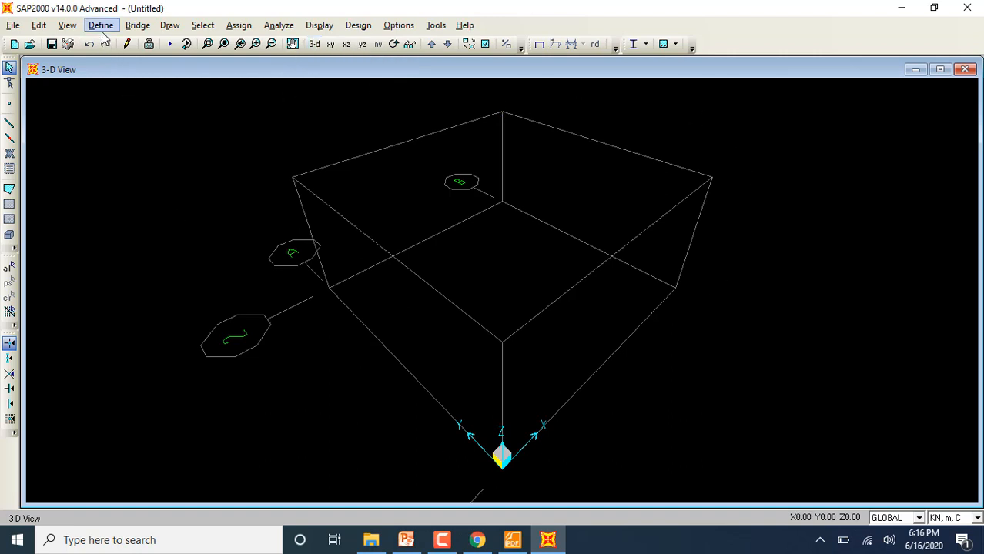
Define a new material of type Steel named "Steel 1", keeping its default properties
left_click(101, 26)
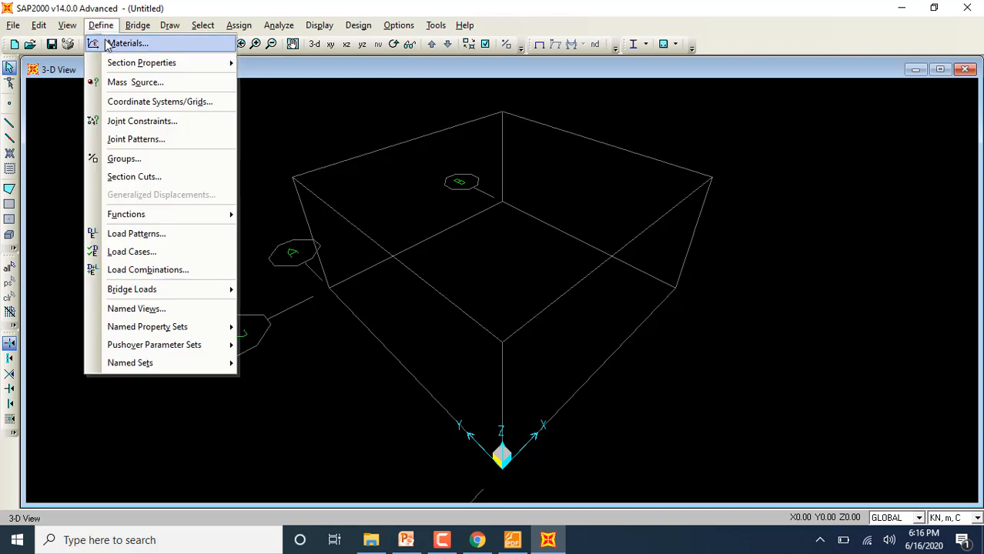
left_click(116, 43)
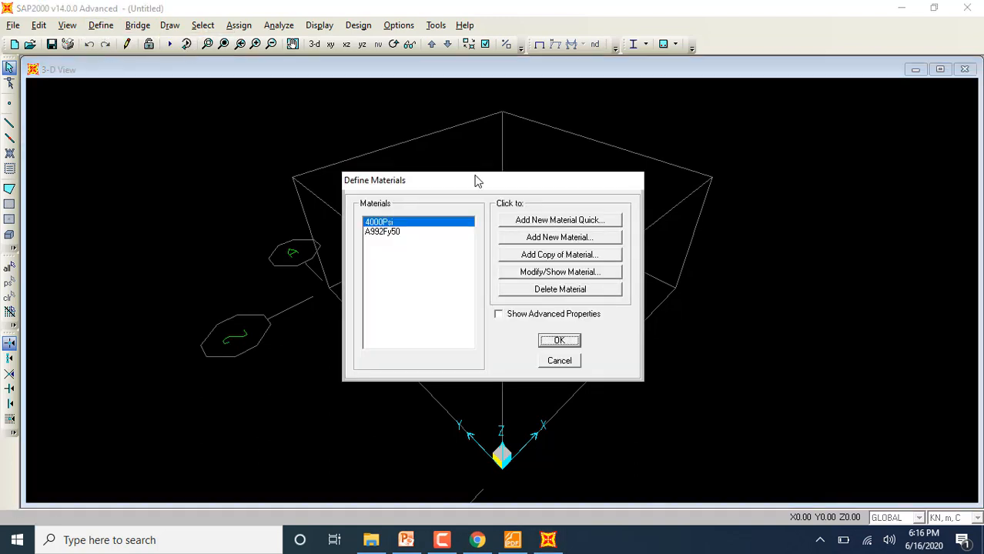
left_click(551, 243)
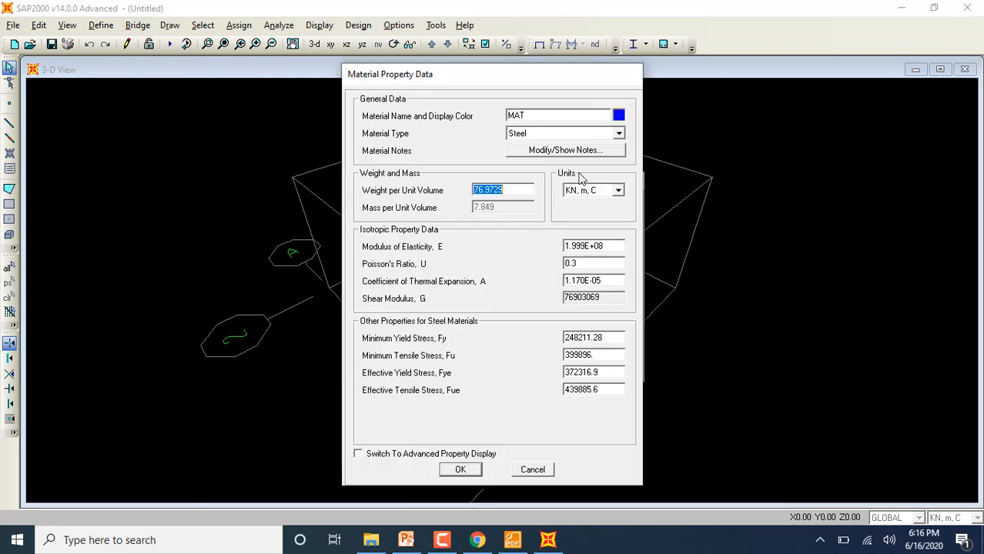
left_click(550, 118)
key("BackSpace")
key("BackSpace")
key("BackSpace")
type("Steel")
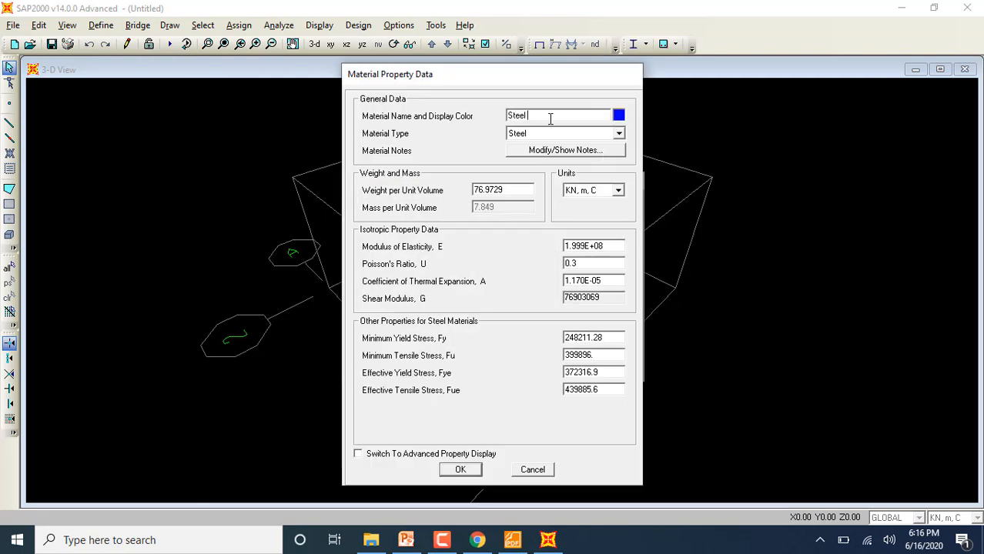
type(" 1")
left_click(462, 471)
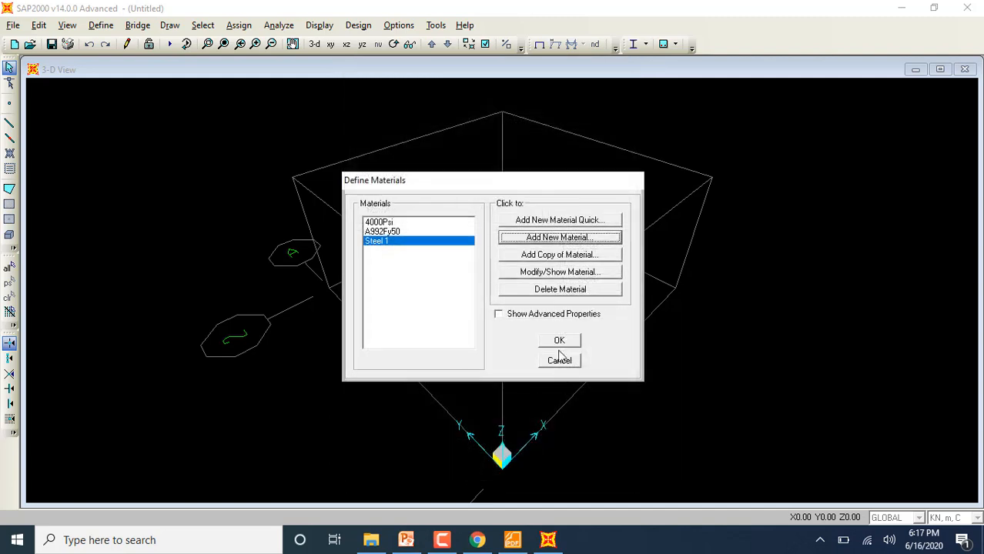
left_click(558, 340)
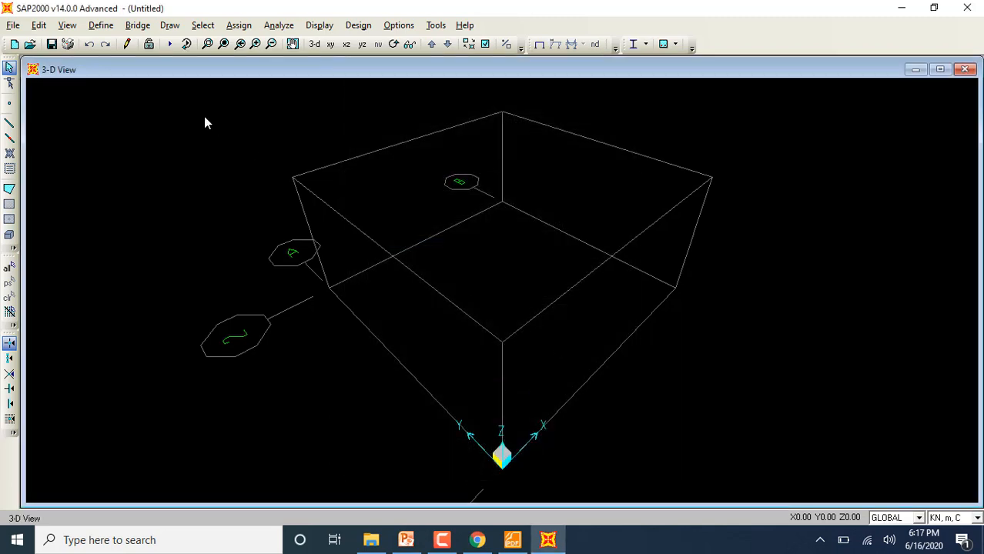
Begin importing a steel I/Wide Flange frame section from AISC.PRO in Program Files (x86)\Computers and Structures\SAP2000 14 on drive C
left_click(101, 25)
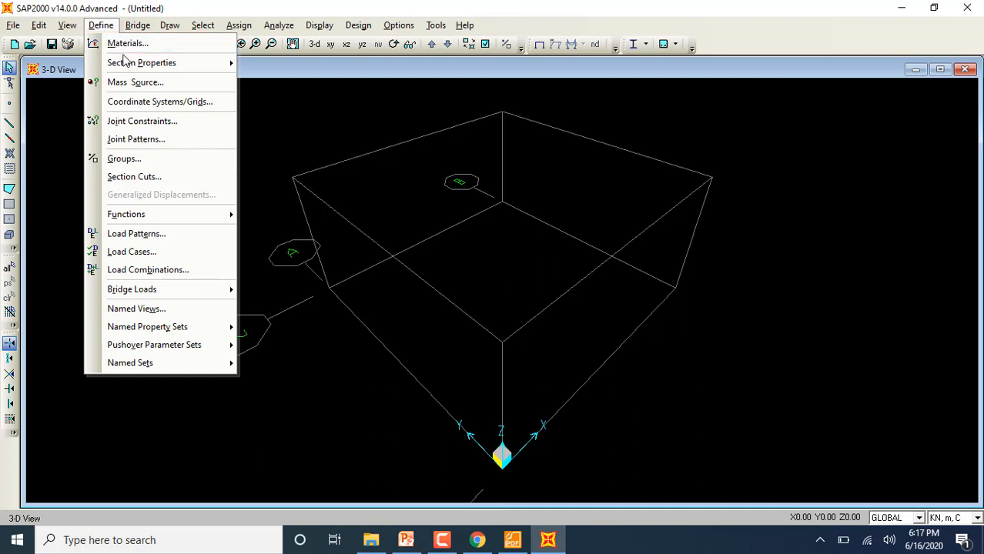
mouse_move(128, 63)
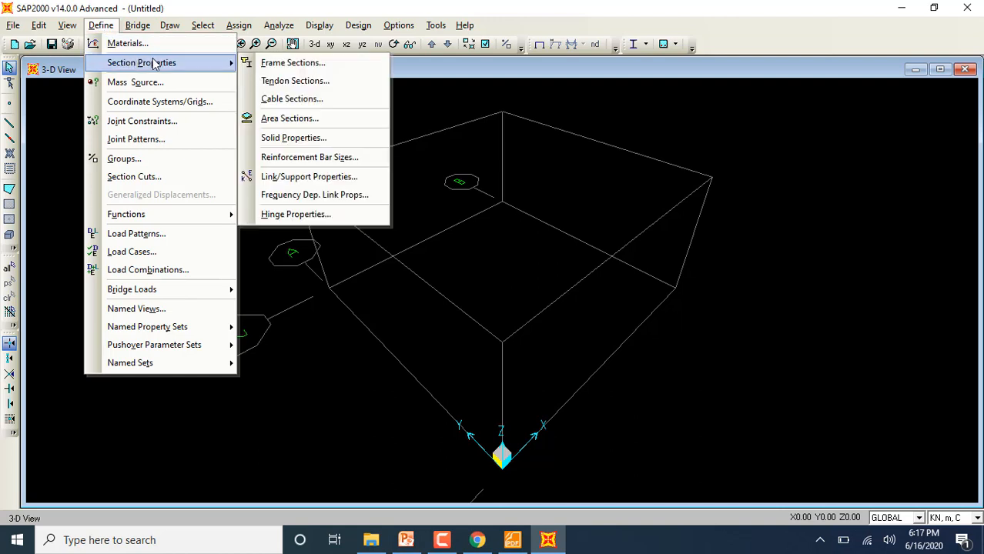
left_click(256, 68)
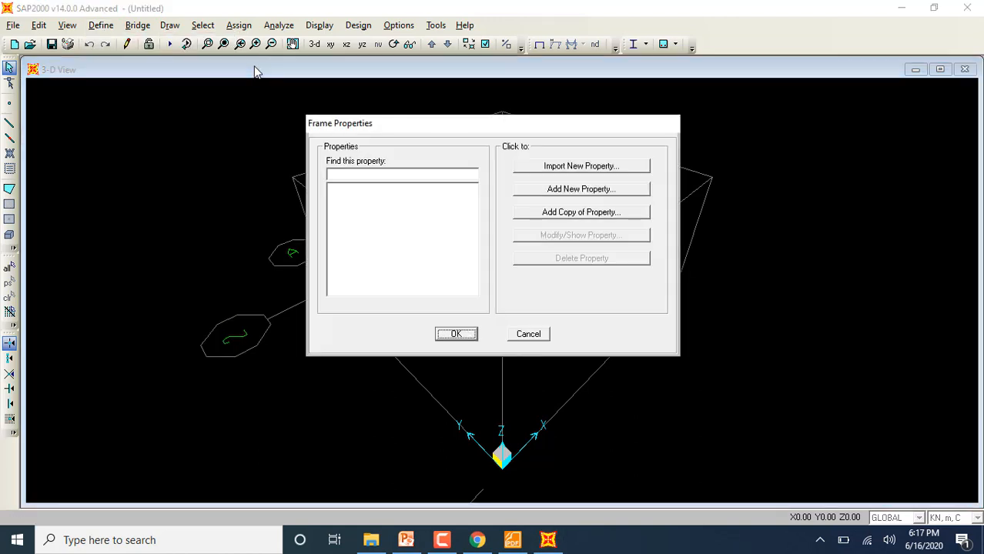
left_click(576, 176)
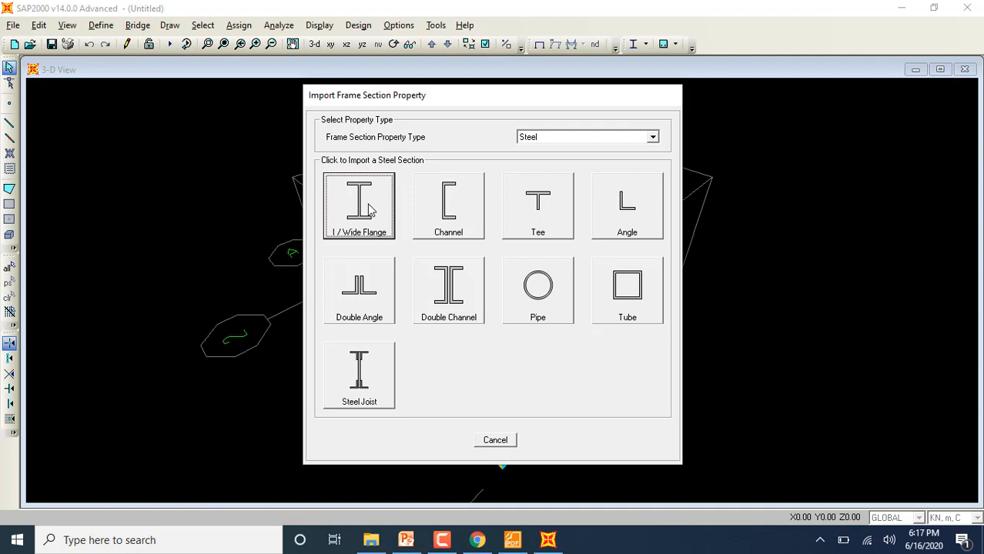
left_click(368, 208)
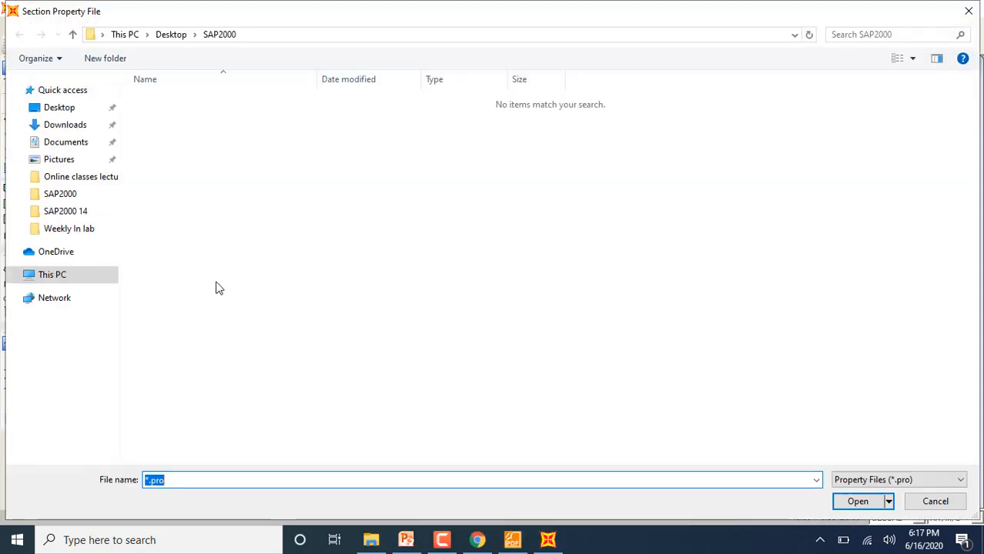
left_click(65, 276)
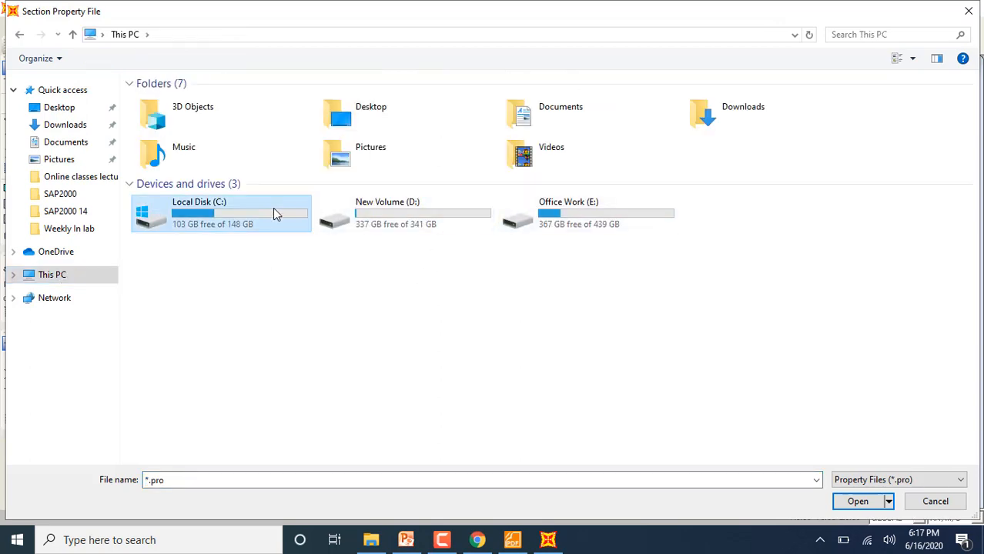
double_click(273, 209)
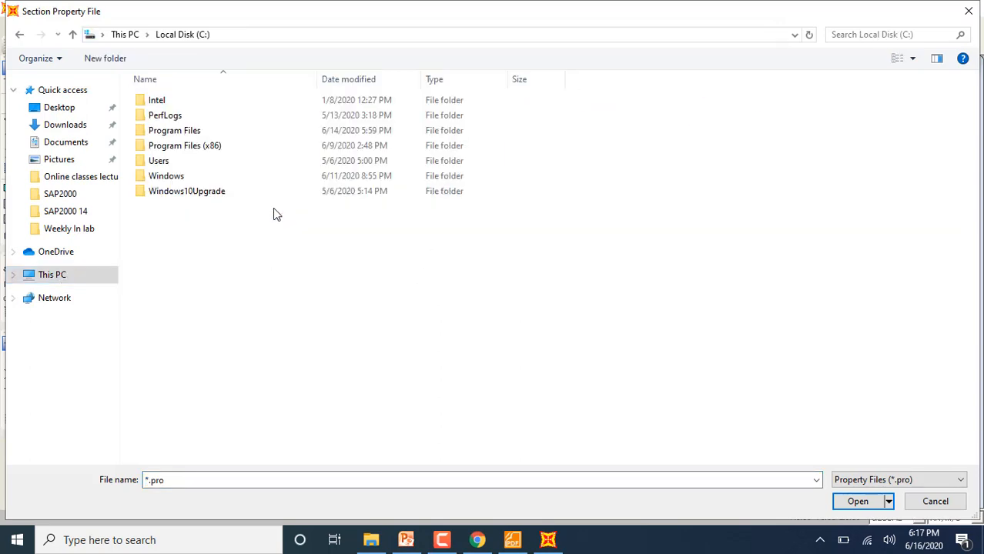
double_click(187, 147)
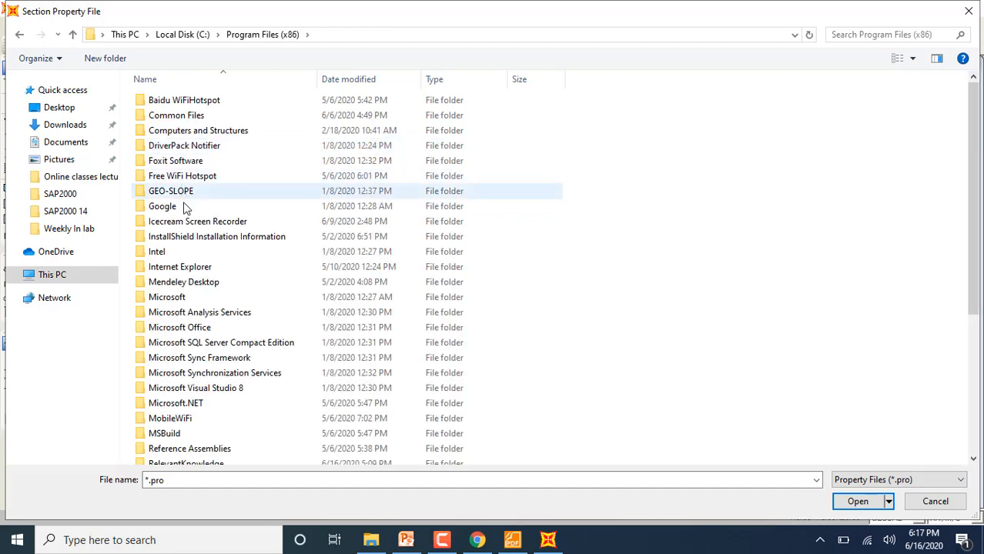
double_click(193, 133)
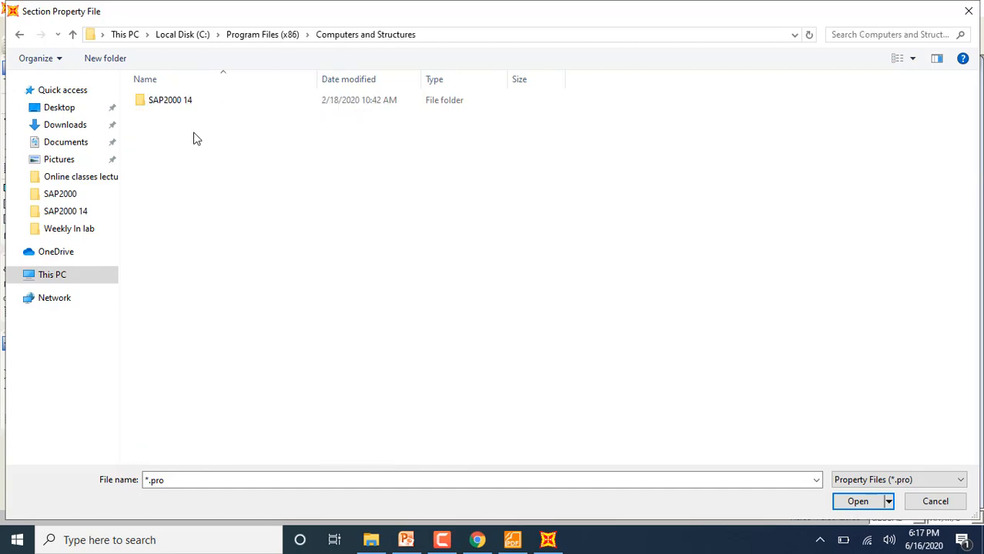
double_click(180, 102)
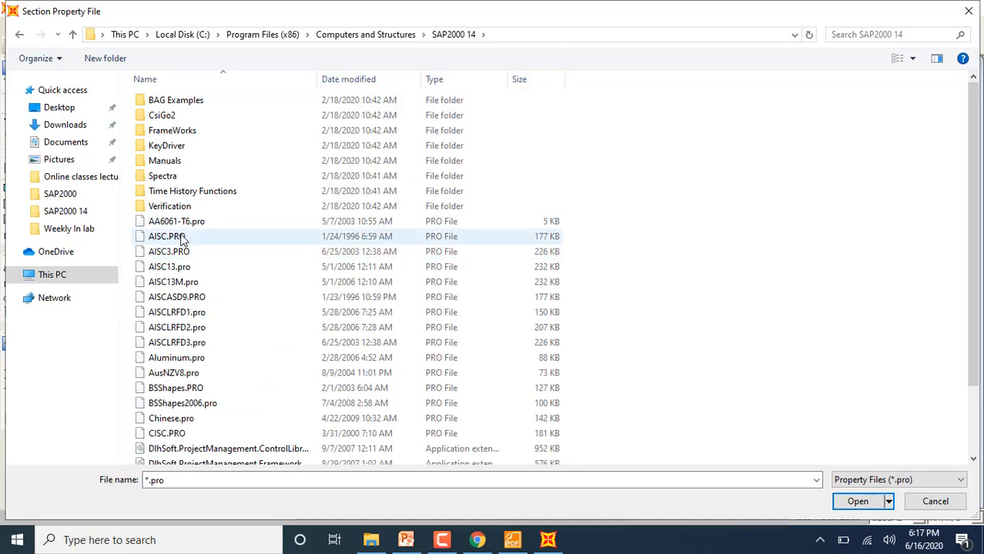
left_click(182, 238)
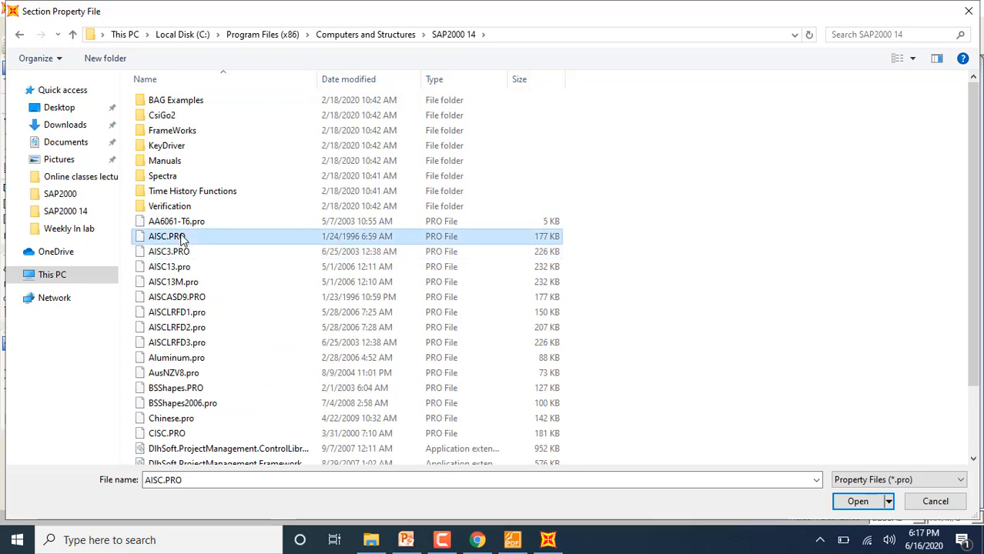
left_click(847, 502)
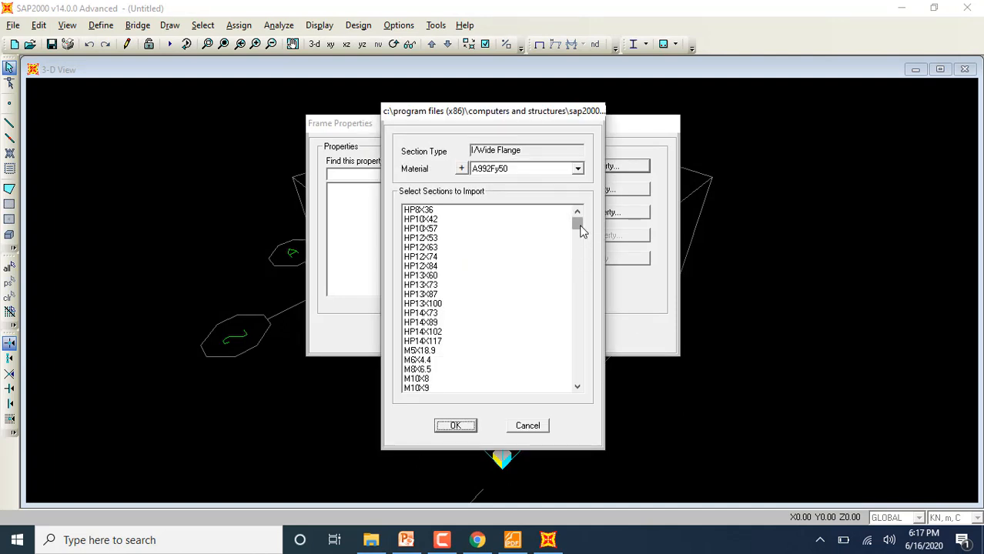
Import the W12X14 wide-flange section into the frame properties with material A992Fy50
left_click_drag(583, 231, 582, 269)
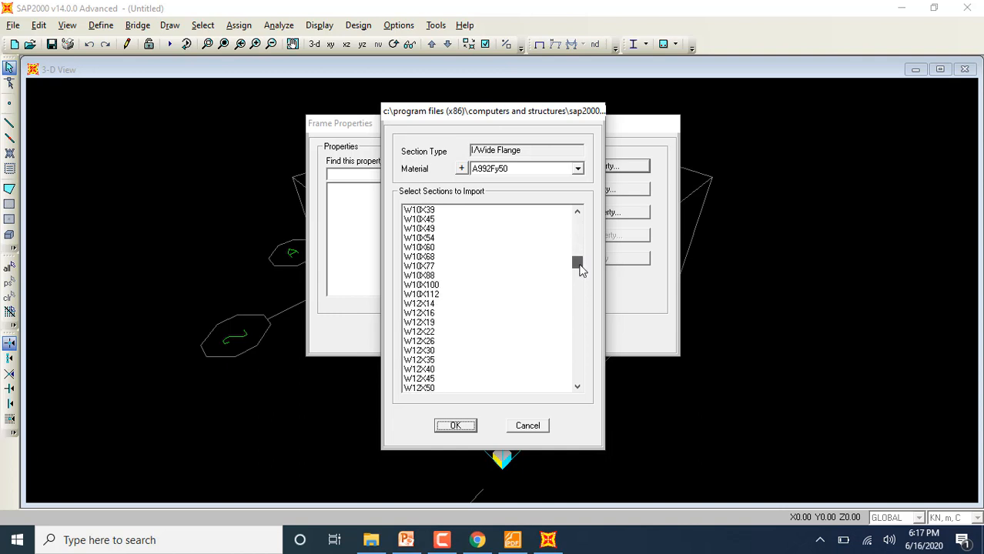
left_click(426, 304)
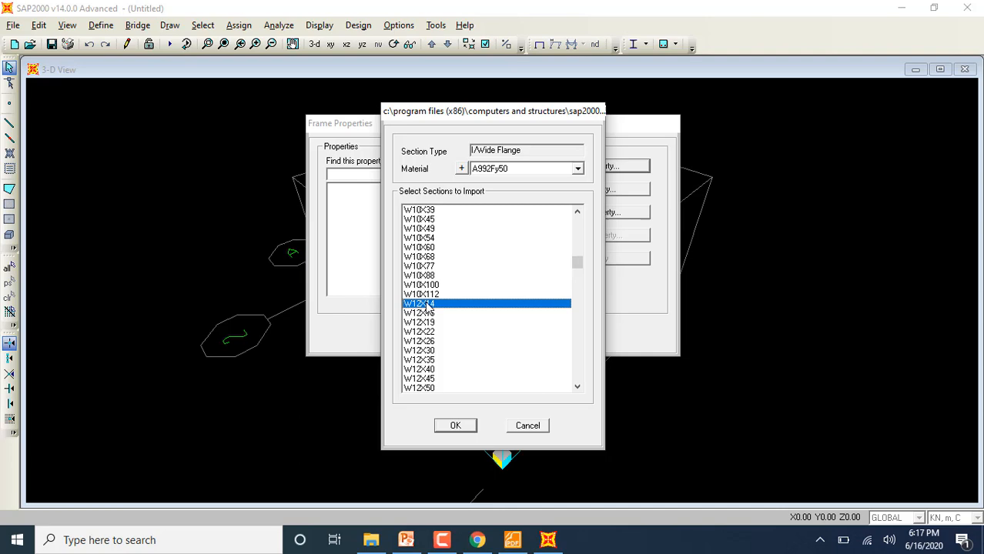
left_click(455, 425)
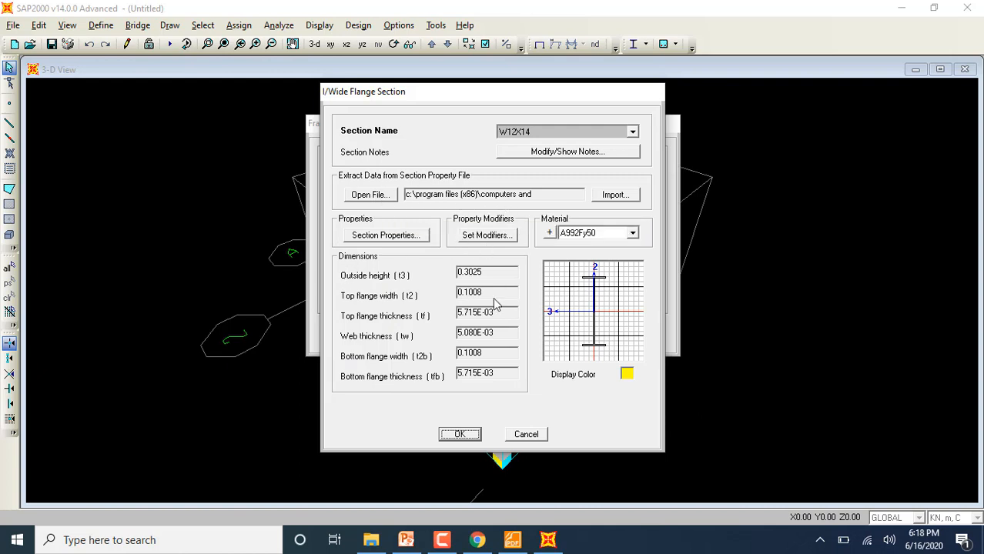
left_click(469, 433)
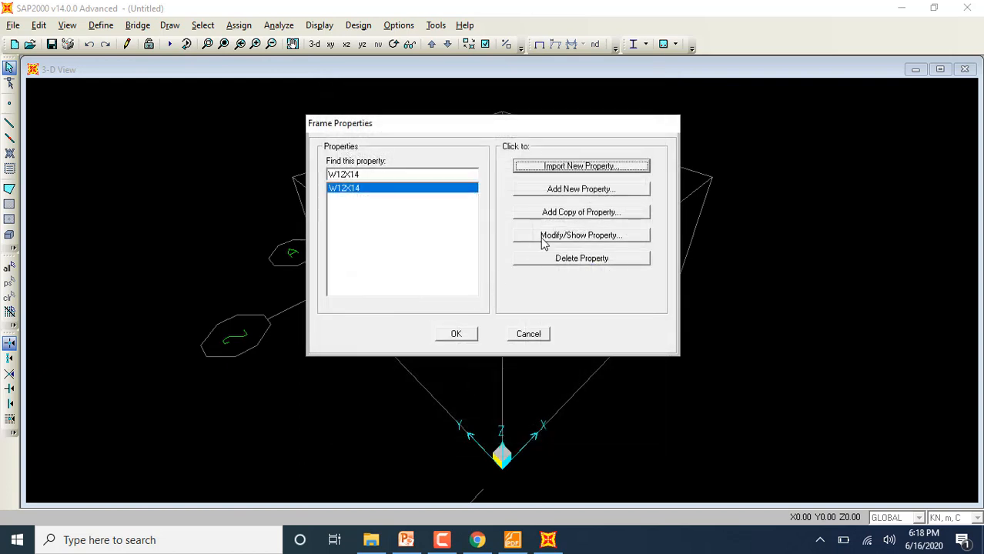
Import the W14X22 I/Wide Flange section with material A992Fy50 and accept the frame properties
left_click(579, 166)
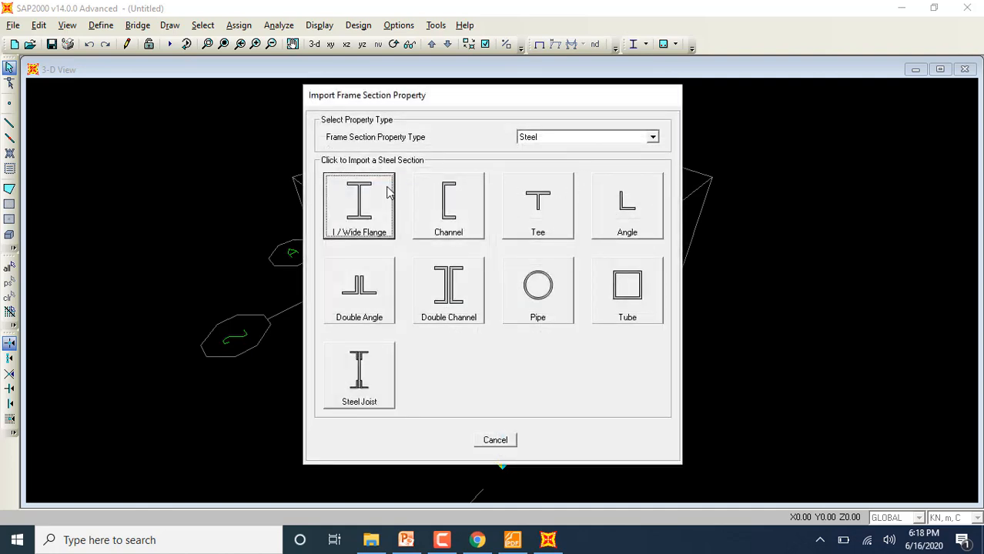
left_click(390, 194)
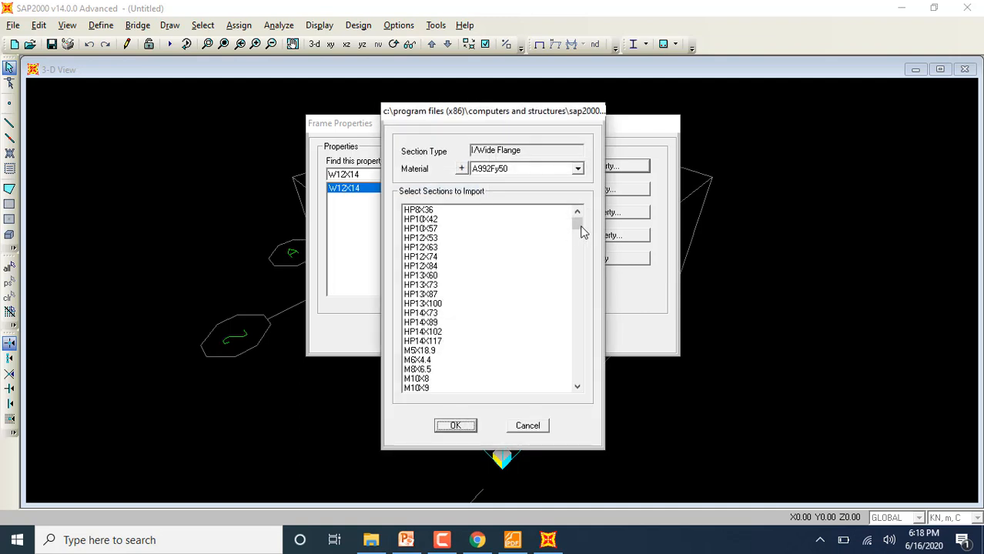
left_click_drag(580, 227, 580, 282)
left_click(429, 331)
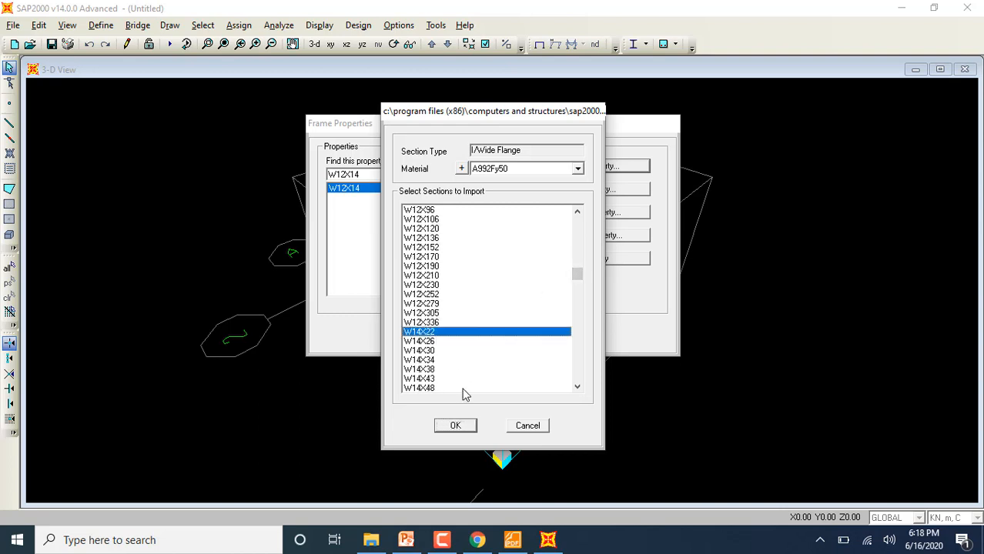
left_click(461, 423)
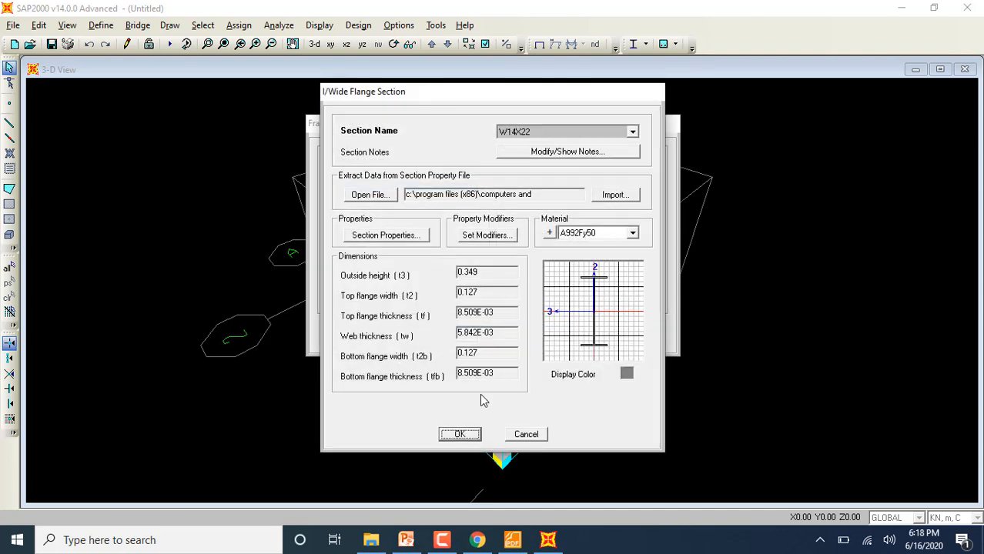
left_click(462, 433)
left_click(471, 338)
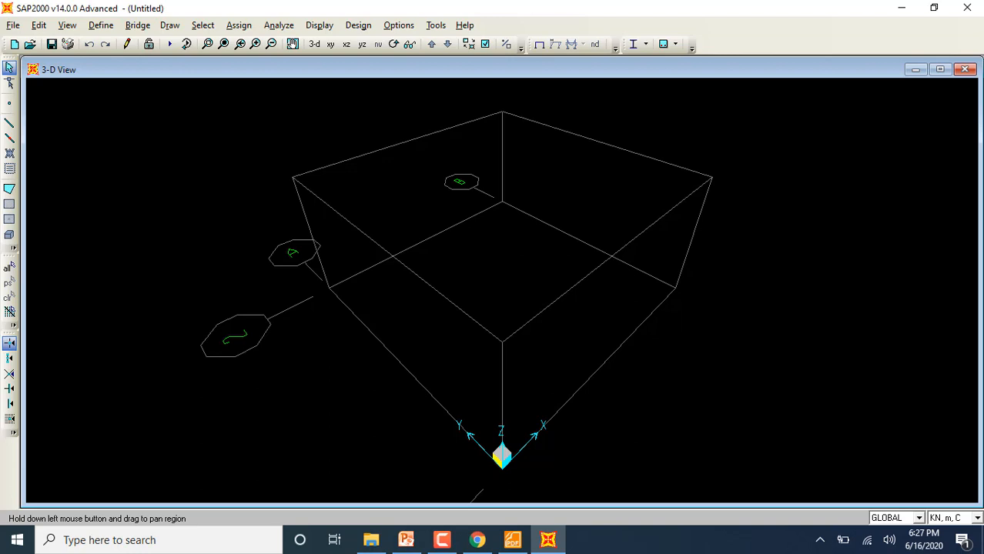
Try two vertically tiled view windows with an X-Z plane view, and return to a single 3-D view
left_click(398, 25)
mouse_move(531, 137)
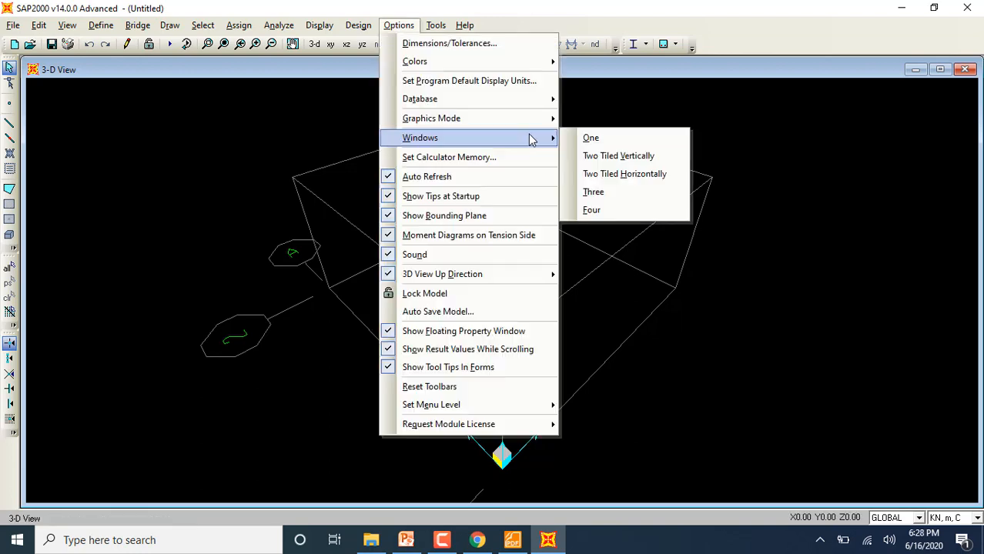
left_click(600, 157)
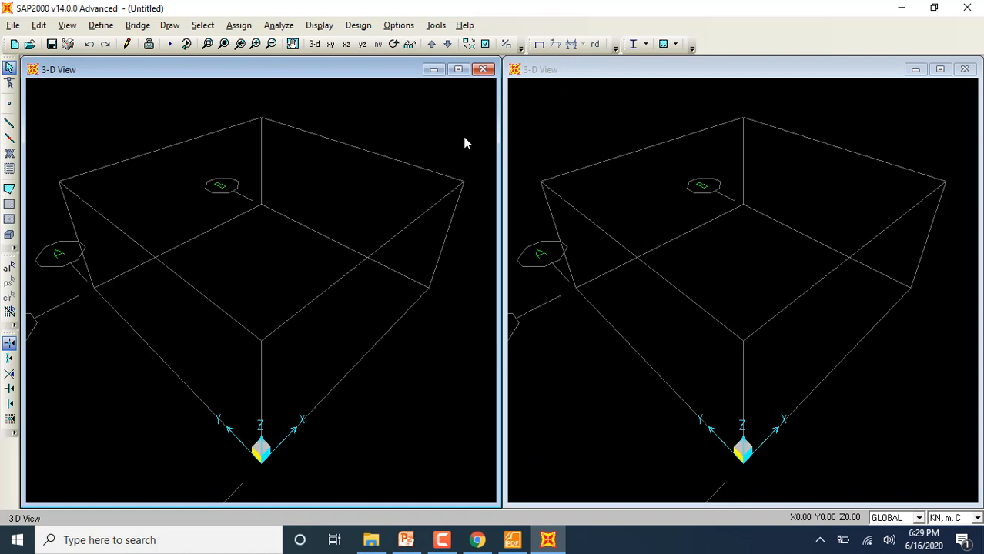
left_click(348, 45)
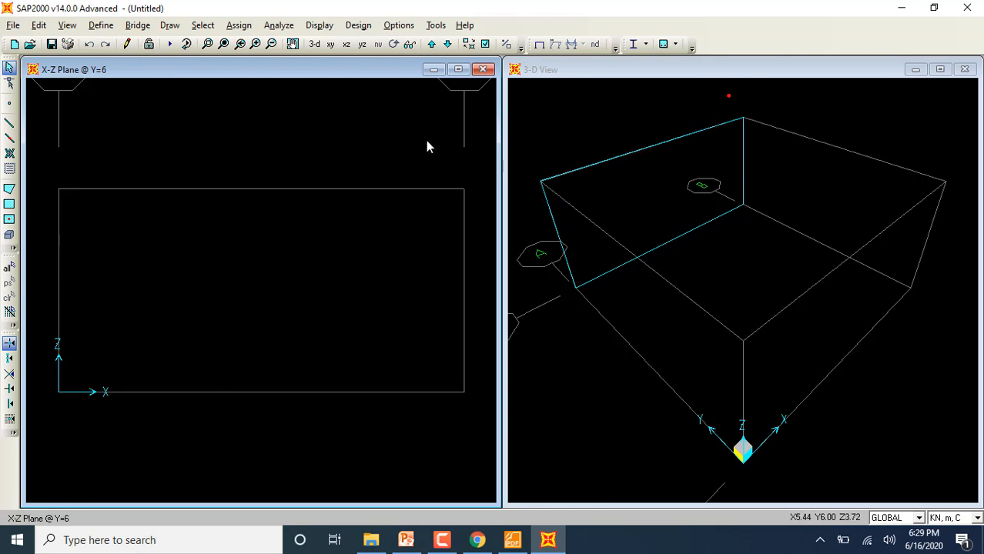
left_click(964, 69)
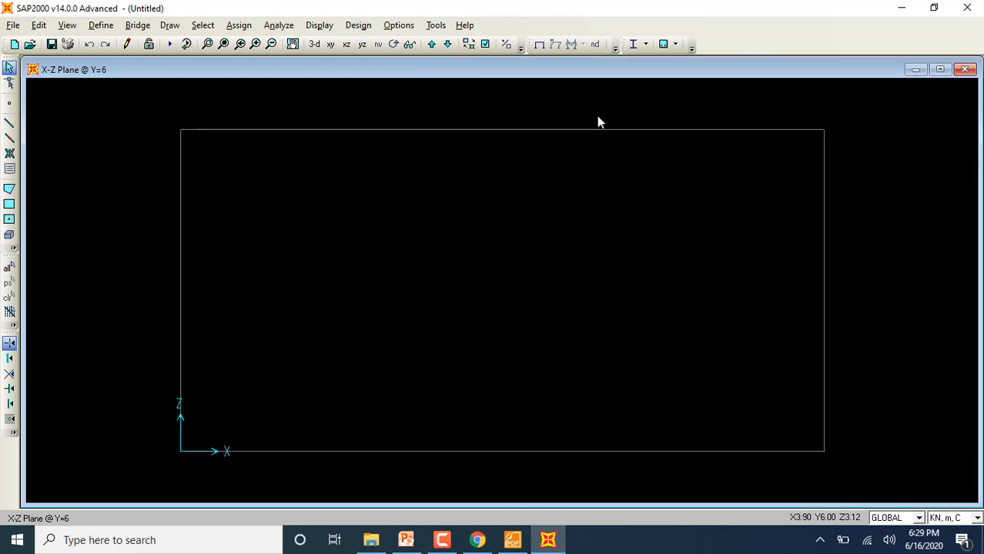
left_click(314, 44)
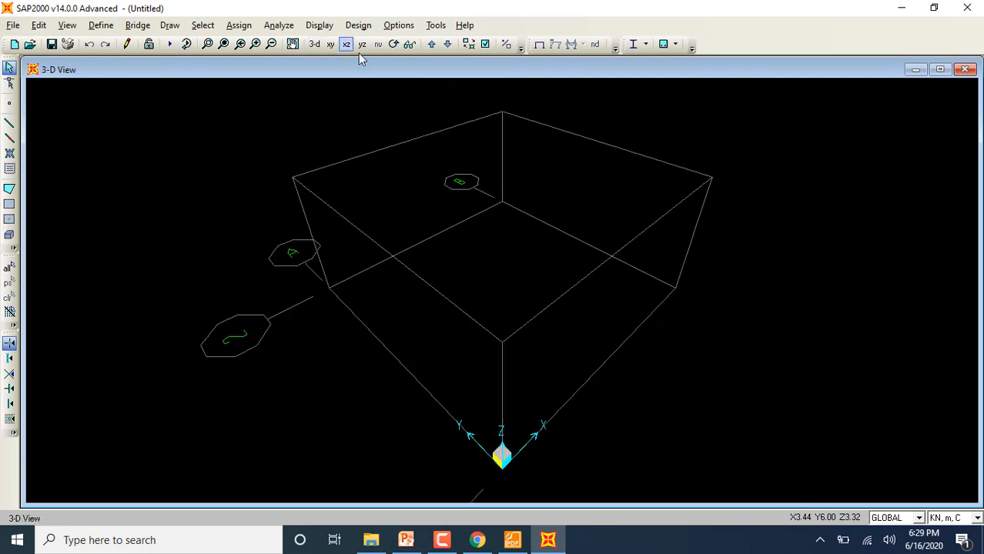
Quick-draw straight W12X14 frame beams with continuous moment releases along the four top grid lines
left_click(169, 25)
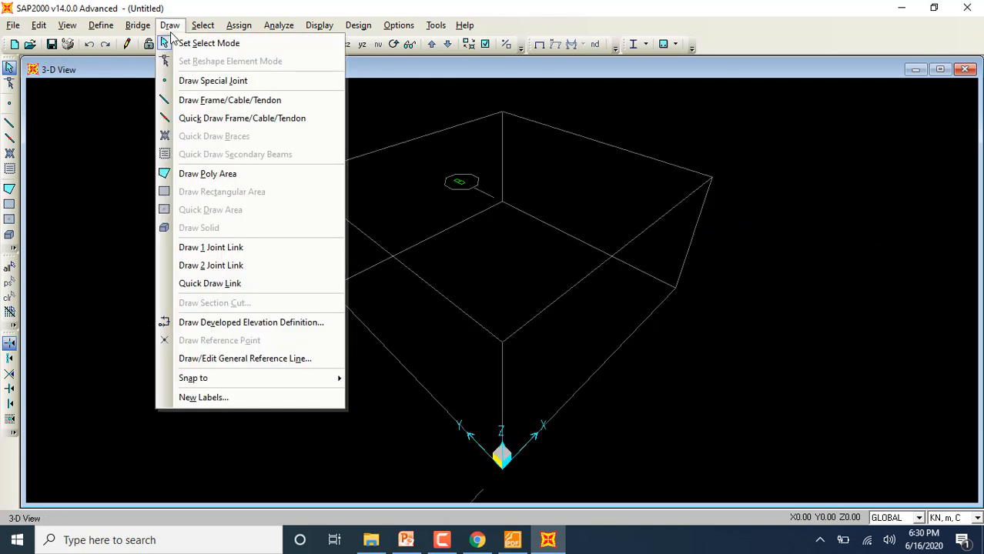
left_click(214, 118)
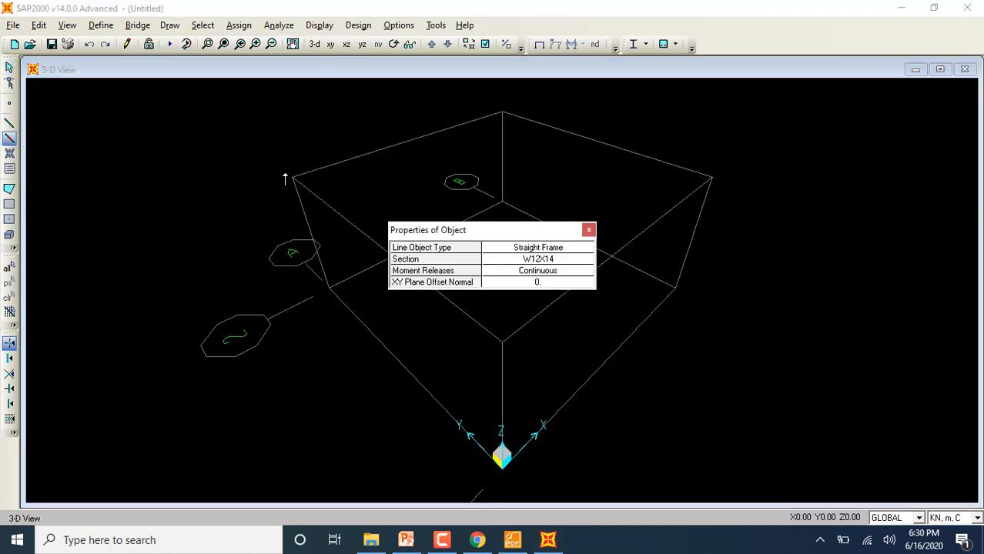
left_click_drag(446, 230, 772, 209)
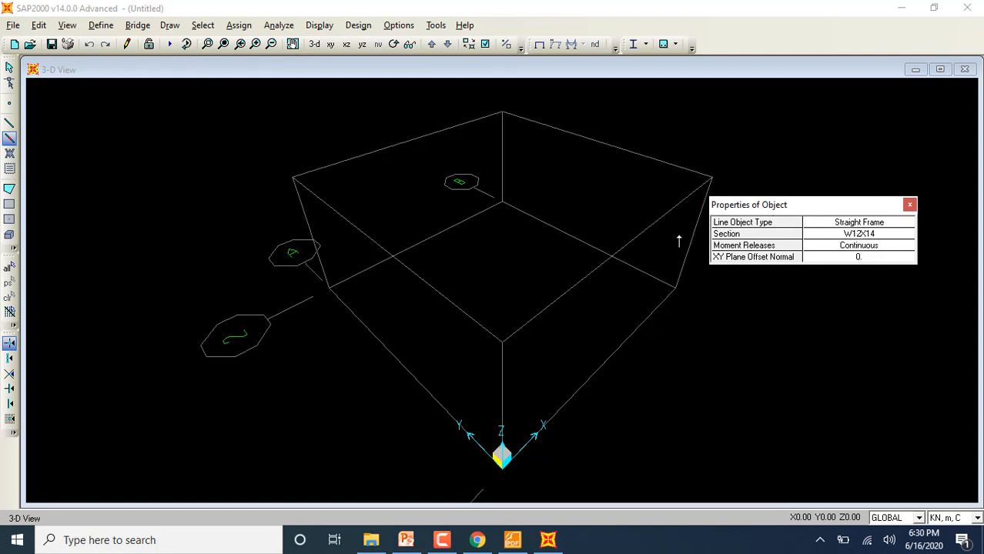
left_click(633, 238)
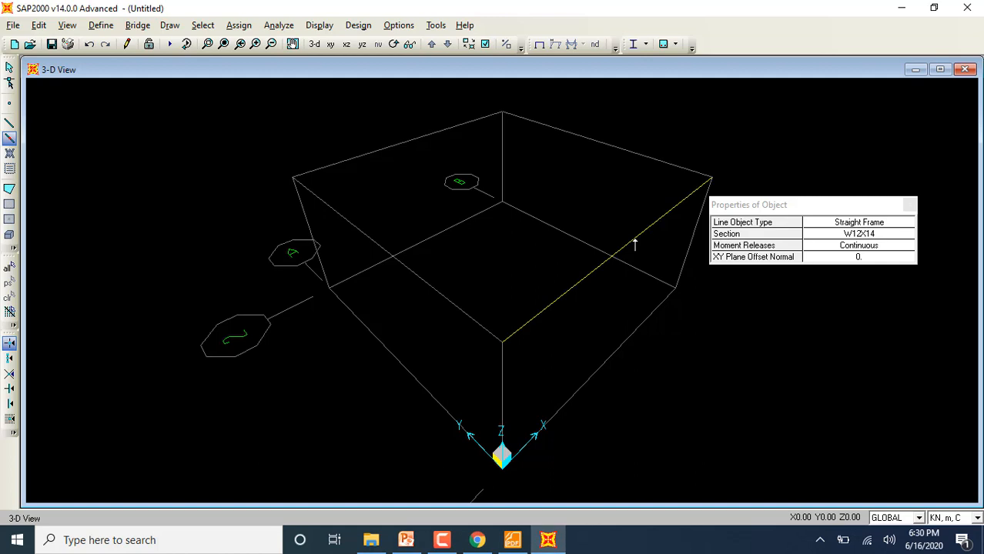
left_click(439, 291)
left_click(379, 151)
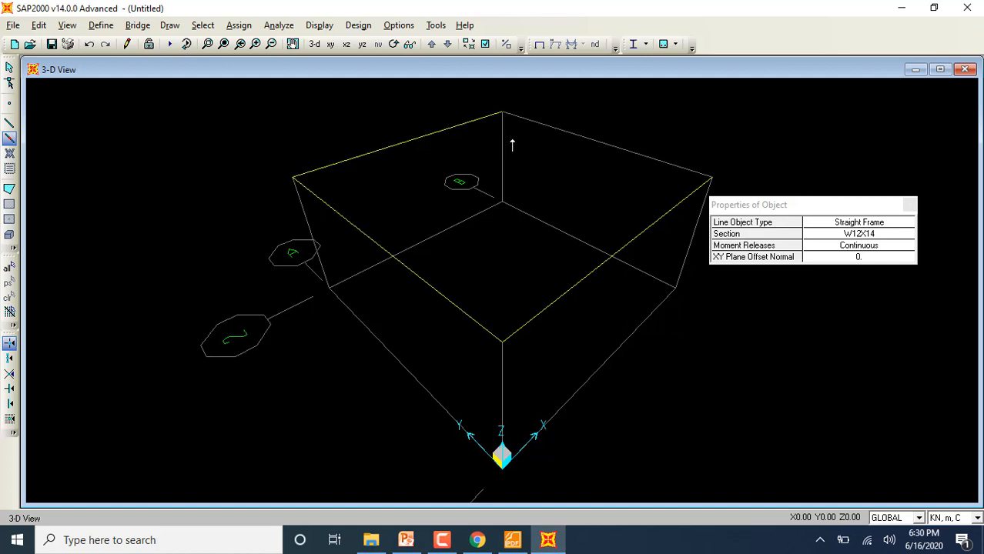
left_click(561, 132)
Quick-draw W14X22 columns along the four vertical grid lines and finish drawing
left_click(900, 234)
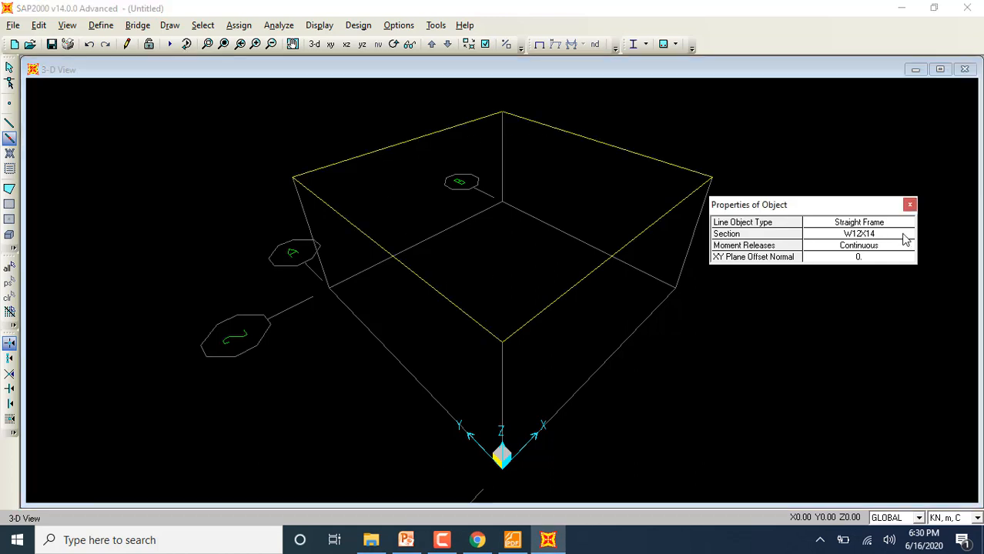
left_click(907, 236)
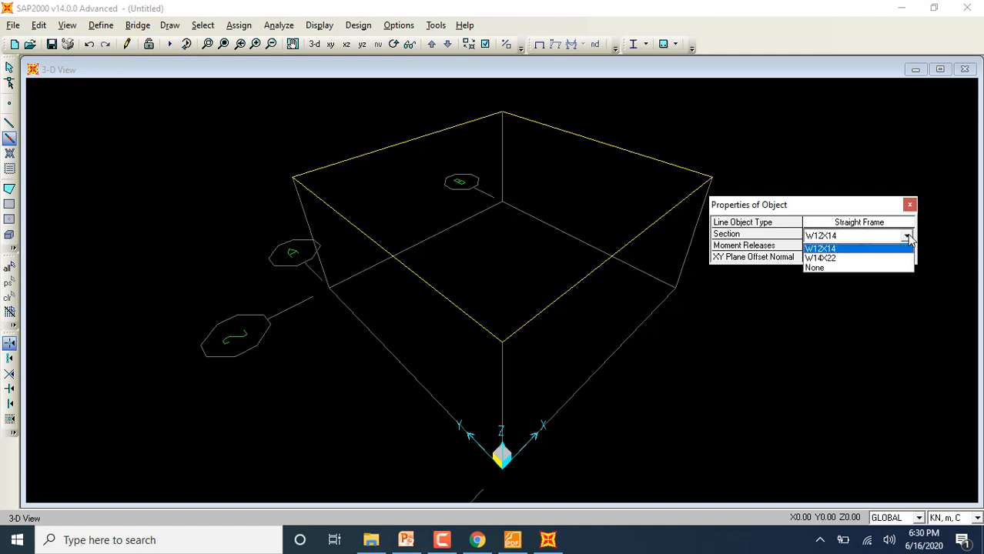
left_click(859, 259)
left_click(502, 370)
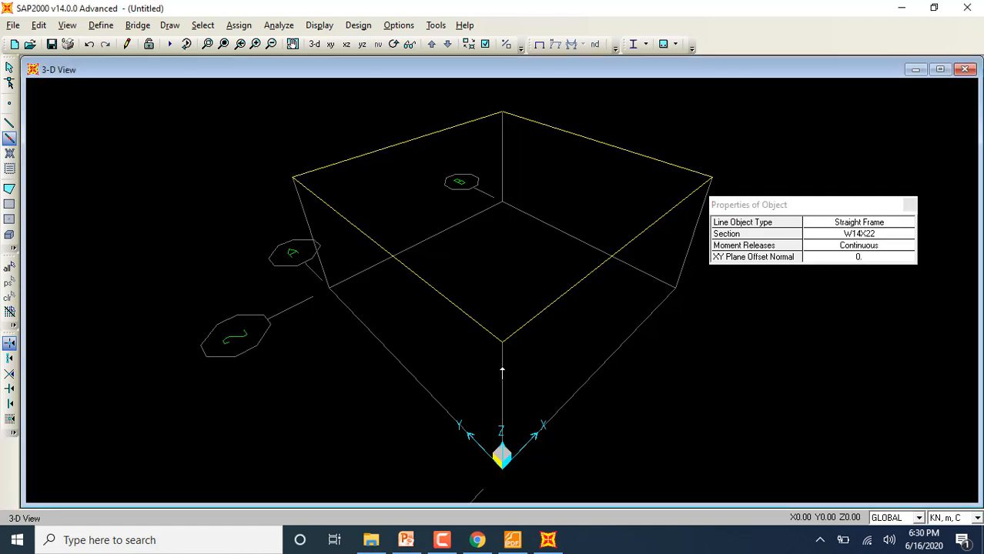
left_click(683, 252)
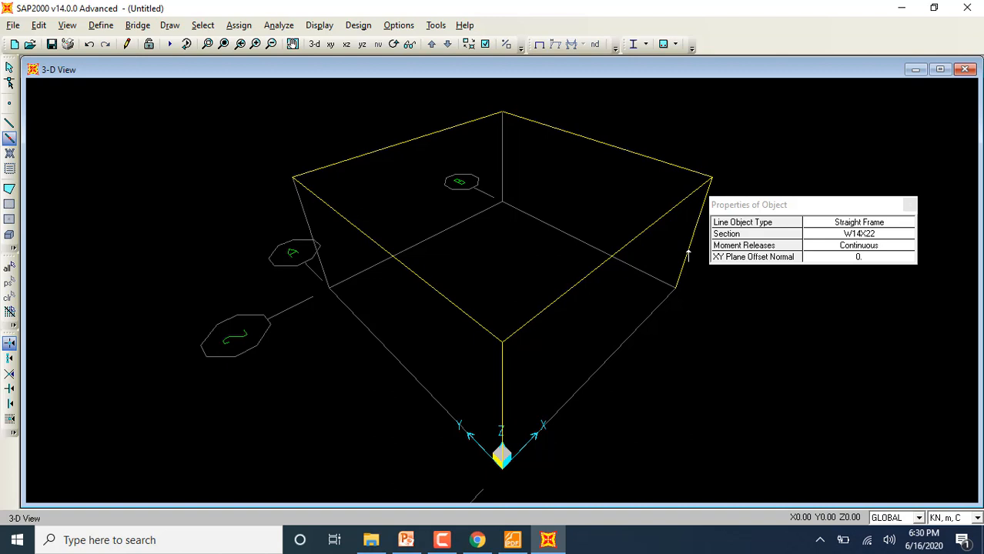
left_click(502, 152)
left_click(310, 230)
left_click(906, 201)
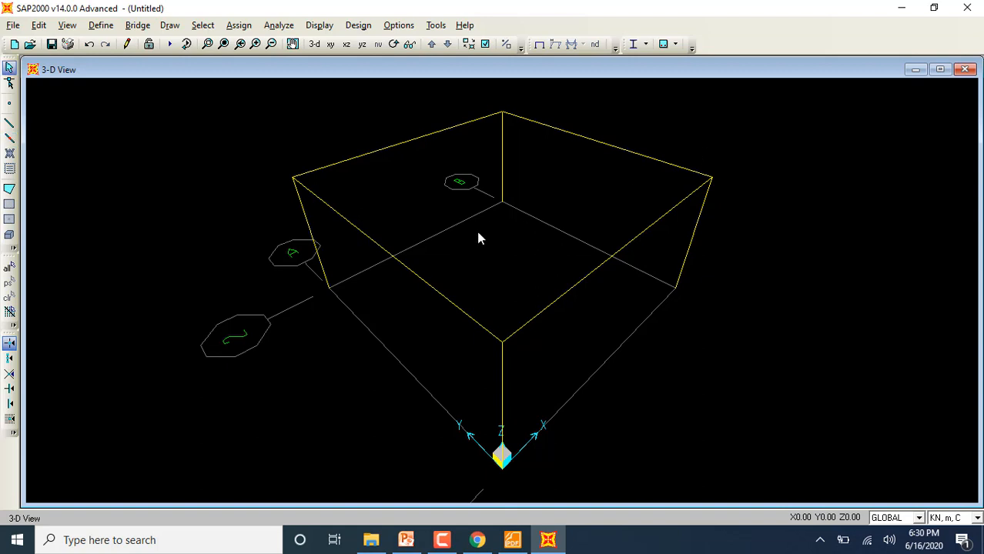
Assign fixed restraints to the four base joints of the columns
left_click(329, 289)
left_click(510, 205)
left_click(502, 459)
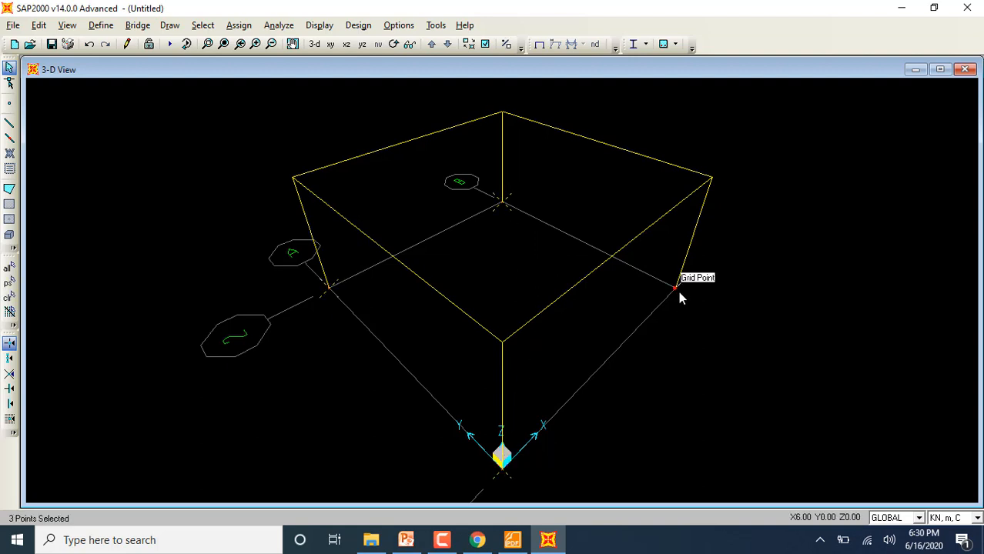
left_click(678, 292)
left_click(239, 25)
mouse_move(259, 43)
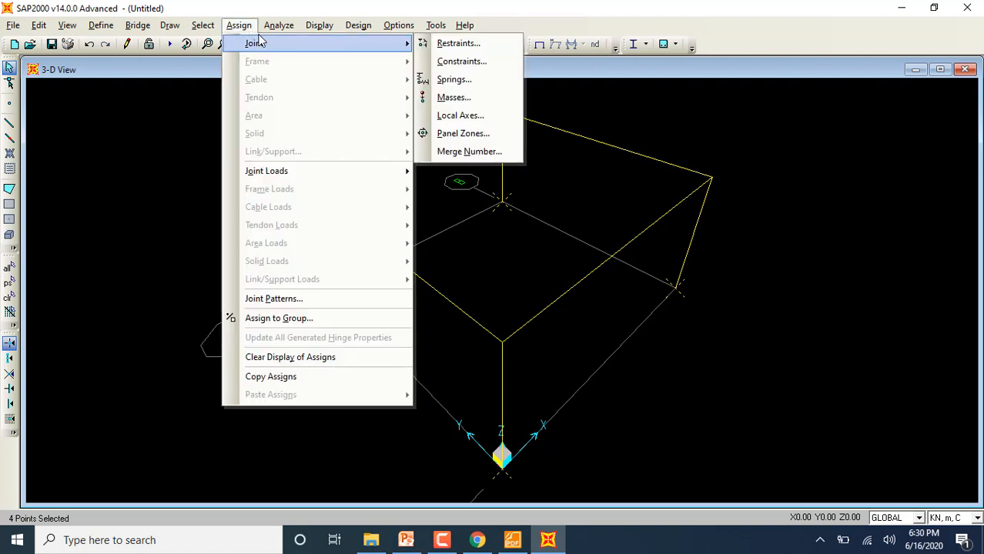
left_click(457, 43)
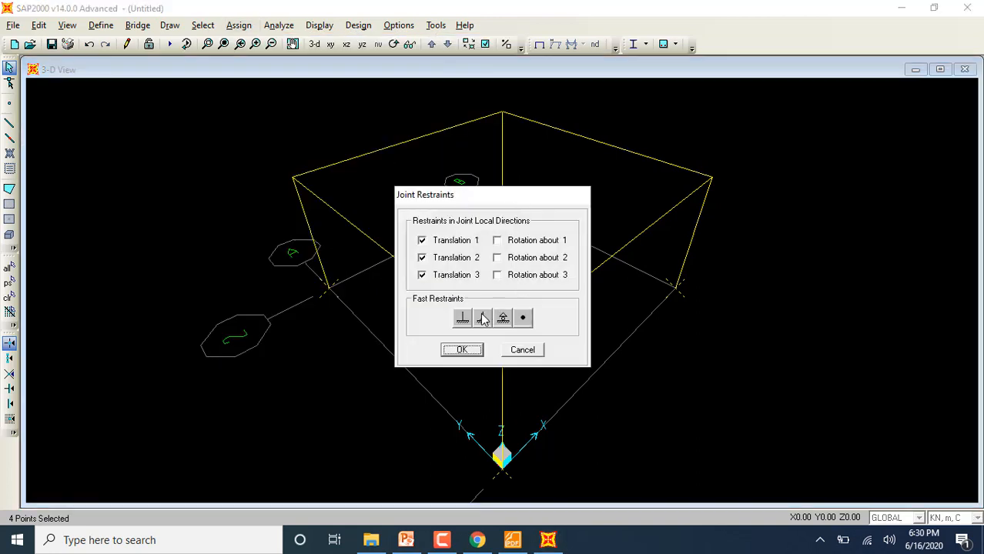
left_click(462, 317)
left_click(467, 351)
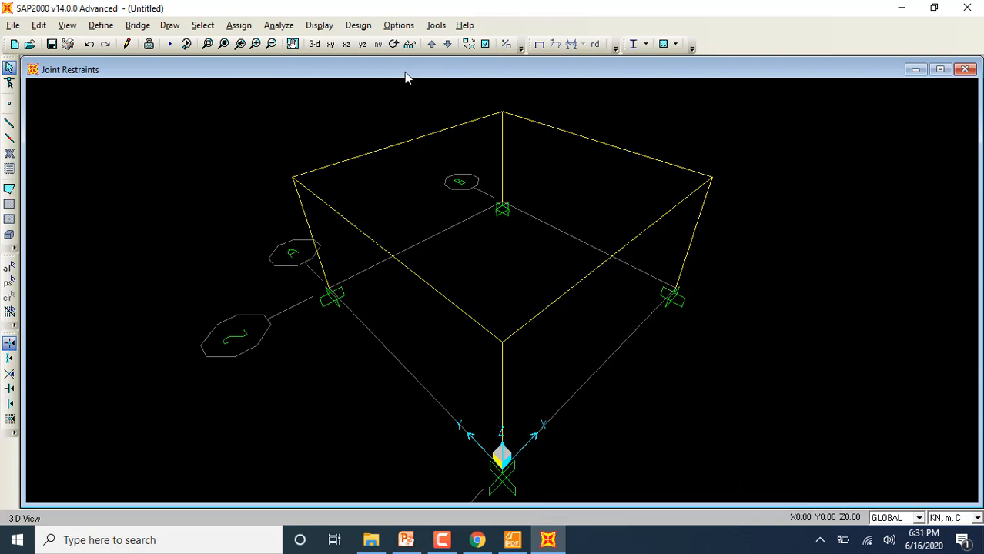
Rotate the 3-D view of the frame, check the example's loading diagram in PowerPoint, and return to SAP2000
left_click(396, 49)
left_click_drag(502, 290, 320, 246)
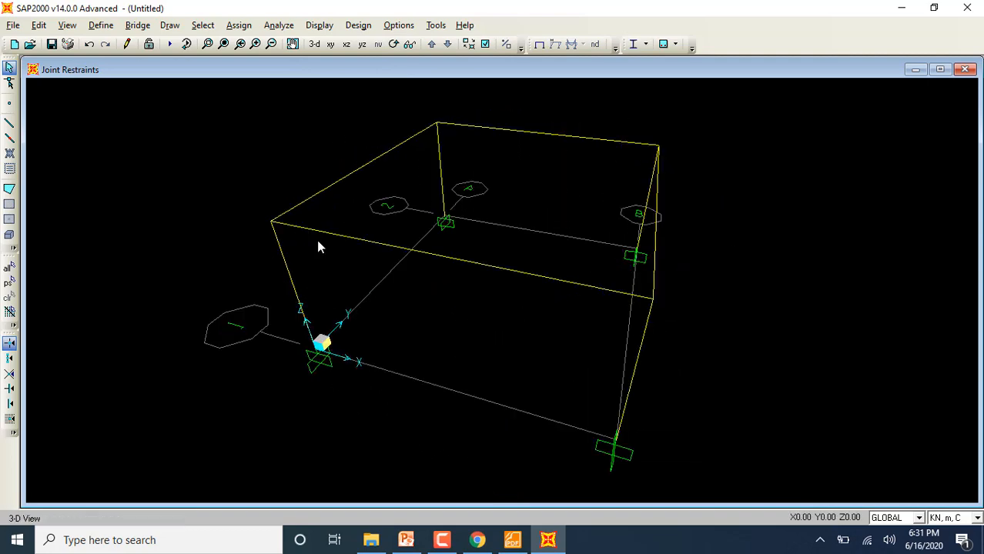
left_click(393, 46)
left_click_drag(501, 290, 422, 285)
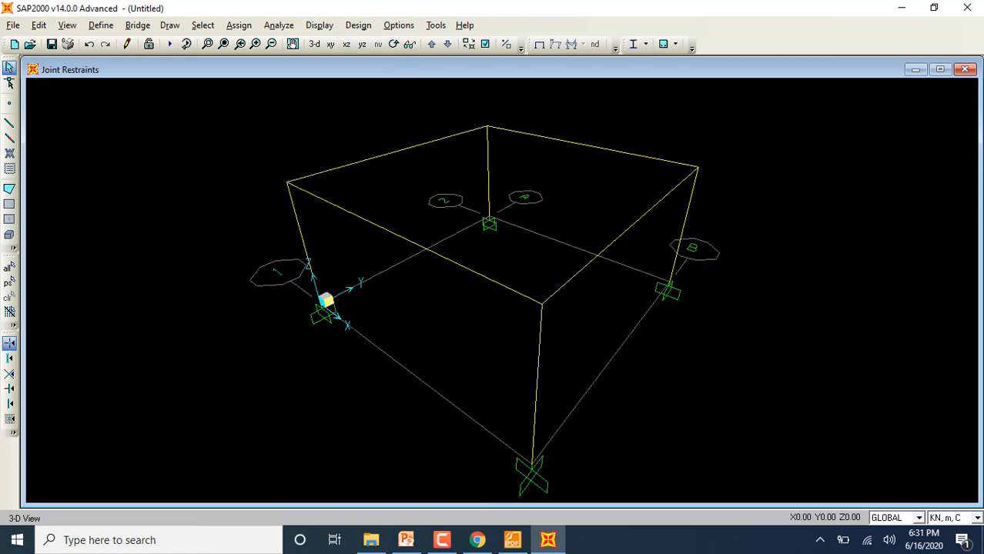
left_click(405, 540)
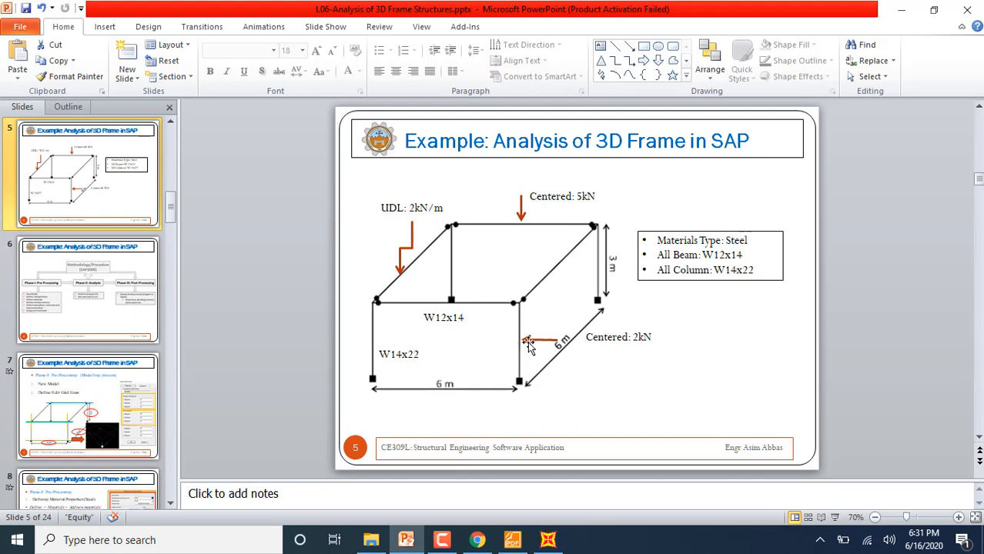
left_click(548, 540)
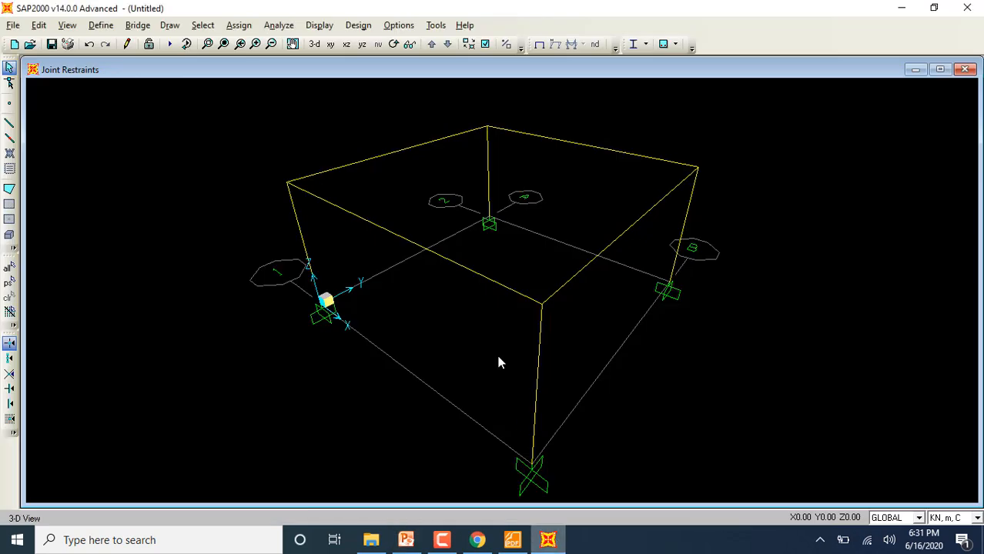
Assign a uniform gravity load of 2 kN/m in the DEAD pattern to the top beam along grid line A
left_click(413, 147)
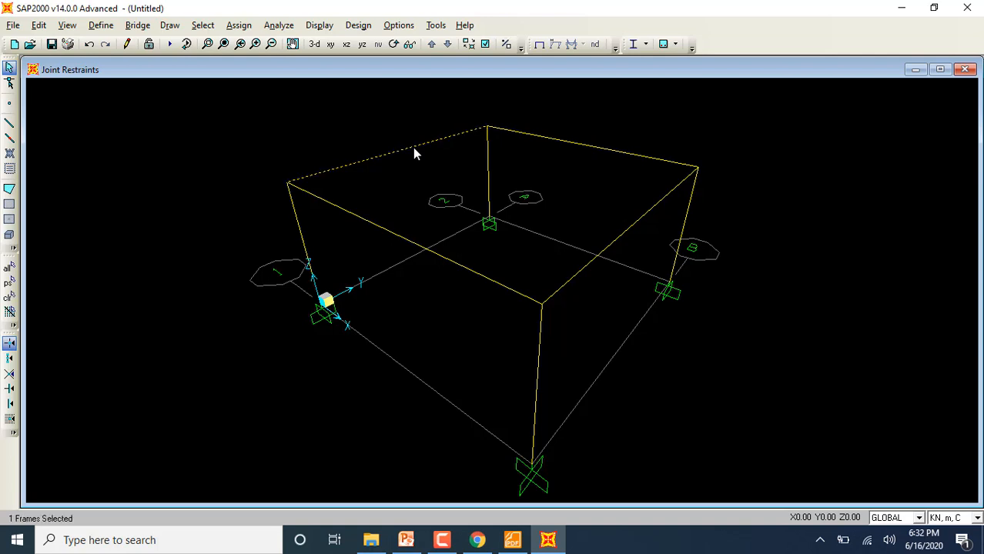
left_click(238, 25)
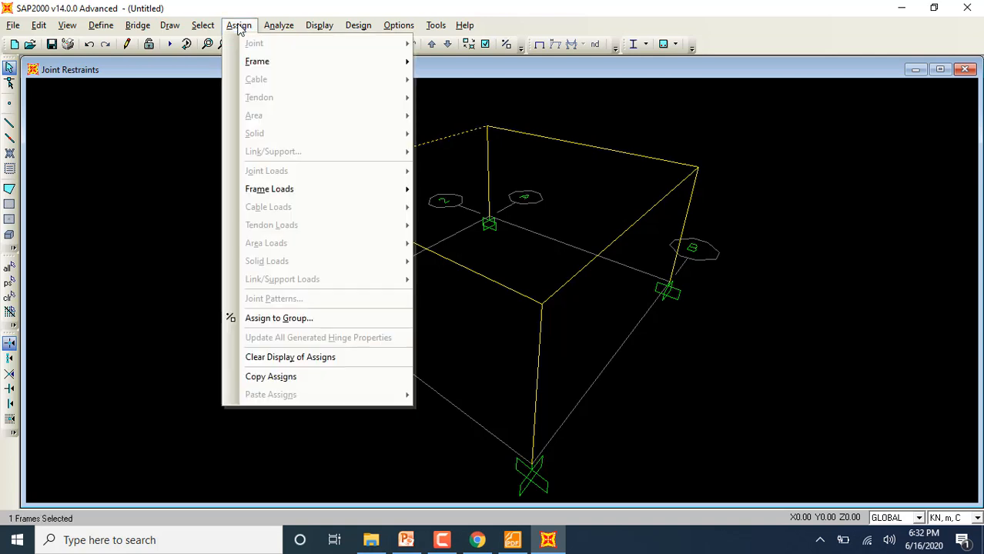
mouse_move(354, 184)
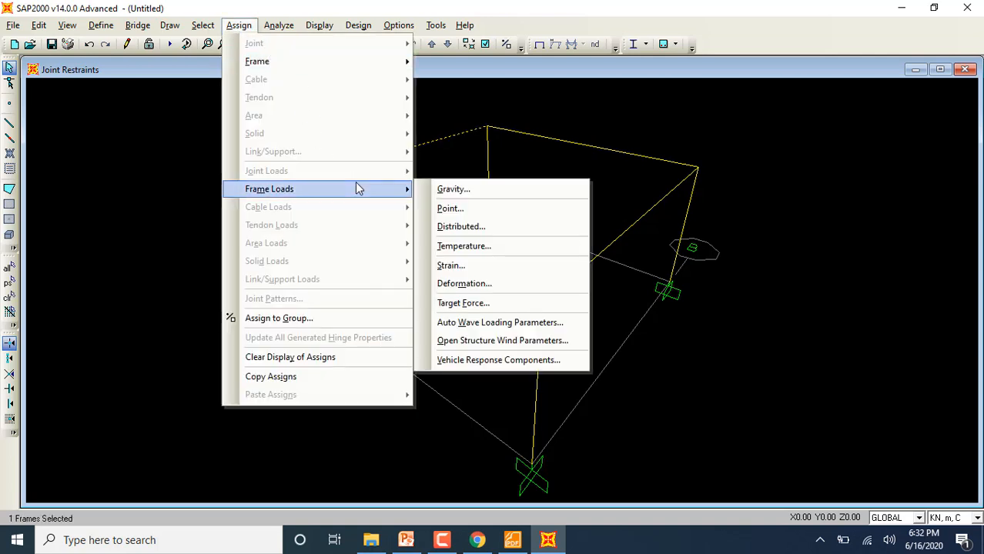
left_click(450, 225)
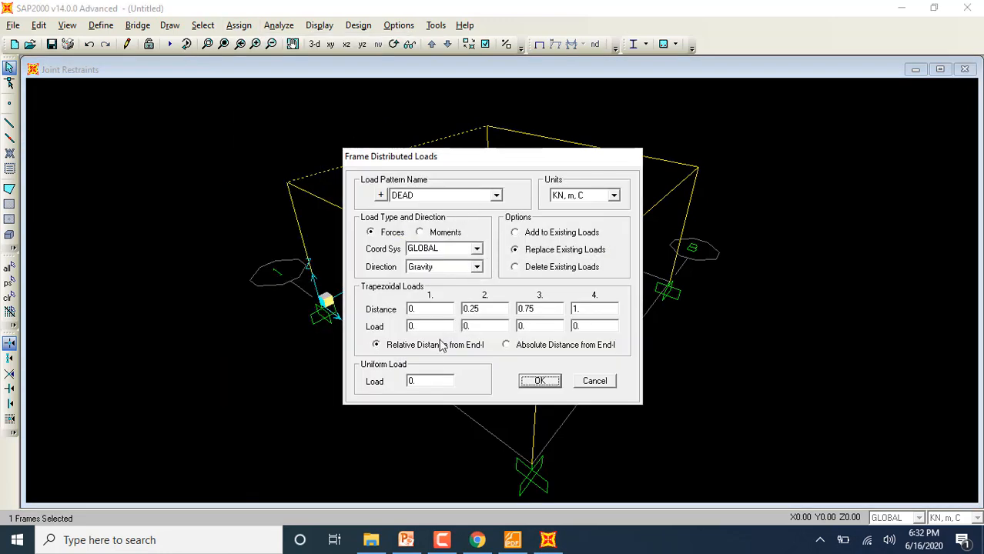
double_click(430, 378)
type("2")
left_click(539, 381)
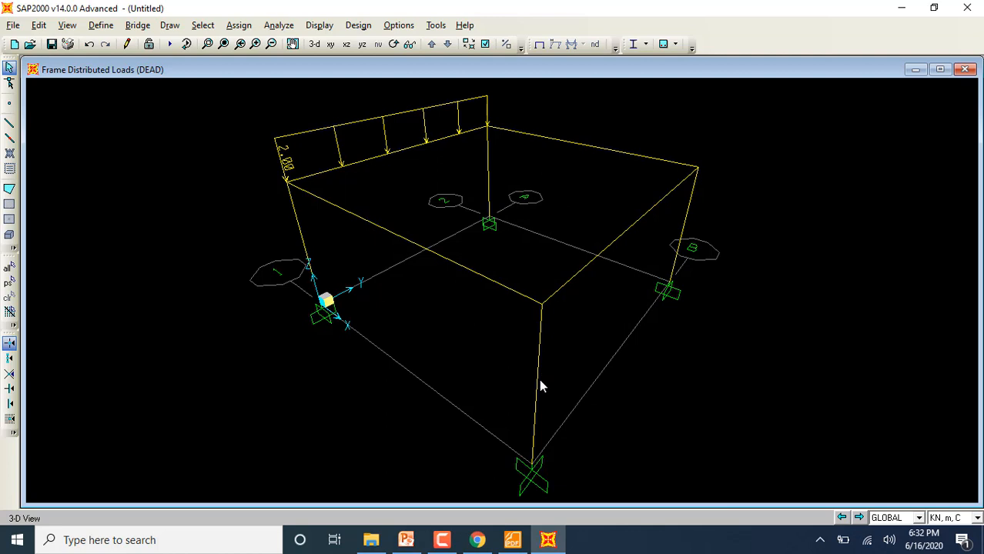
Assign a -2 kN point load in the global X direction, DEAD pattern, at relative distance 0.5 on the column at grid intersection B-1
left_click(539, 380)
left_click(239, 25)
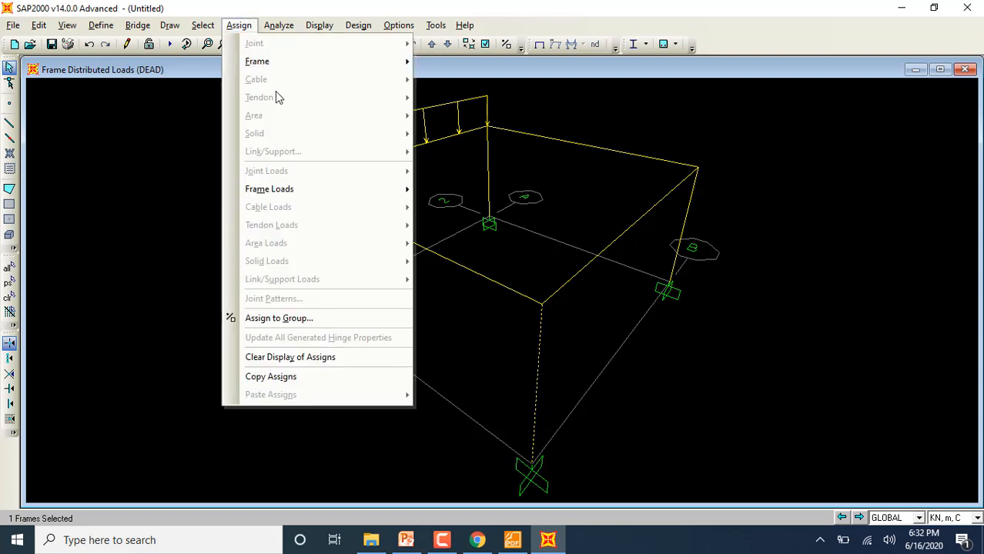
mouse_move(339, 189)
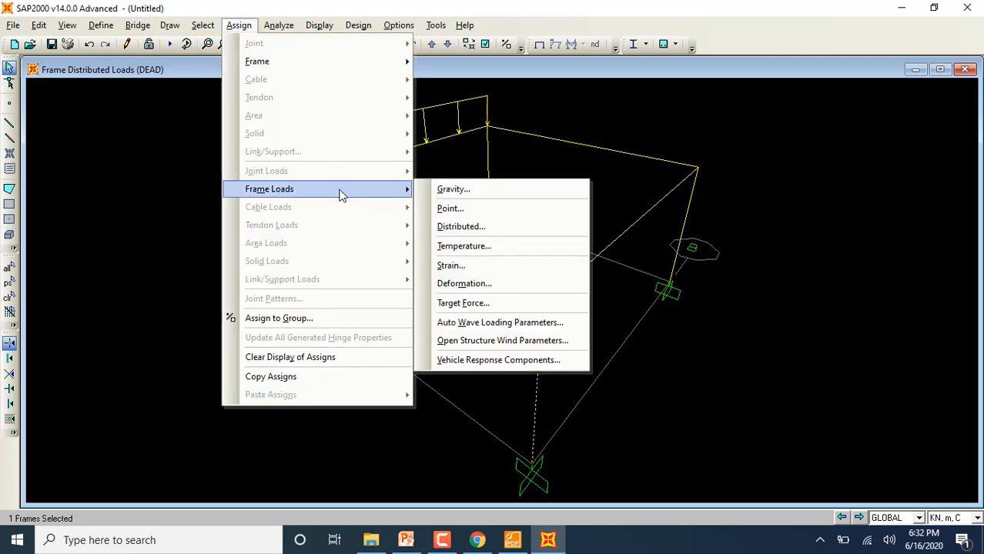
left_click(443, 207)
left_click(476, 267)
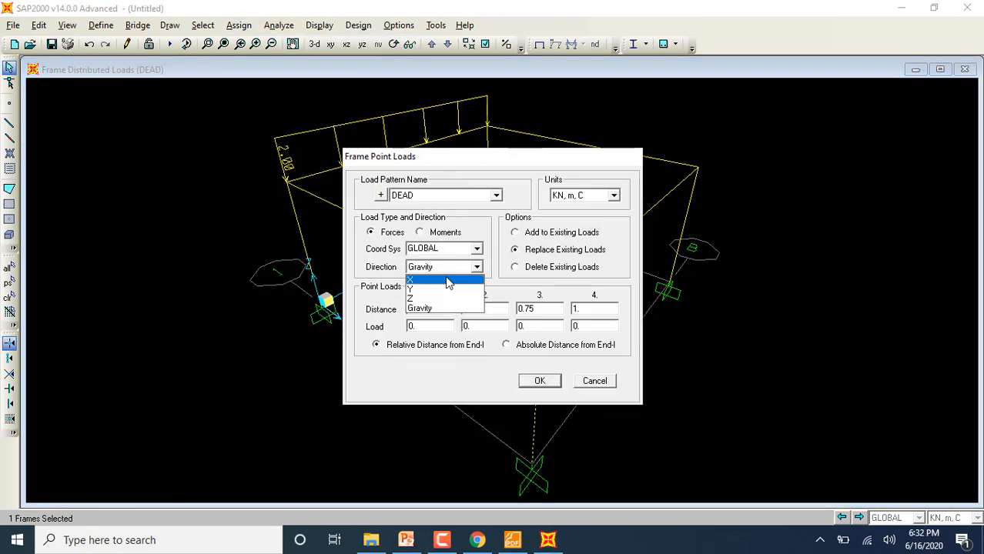
left_click(447, 277)
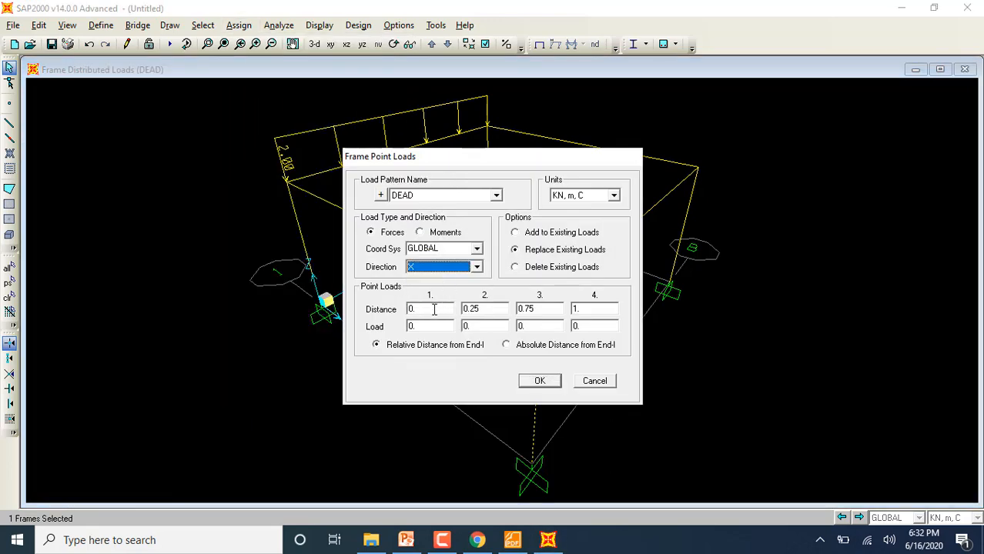
left_click(434, 309)
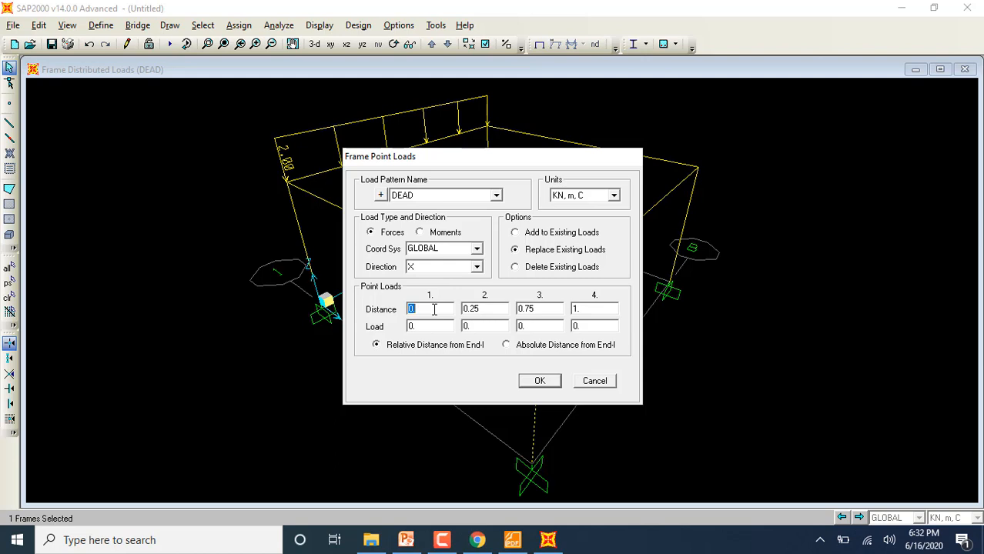
type("0")
left_click(435, 324)
type("2")
left_click(540, 380)
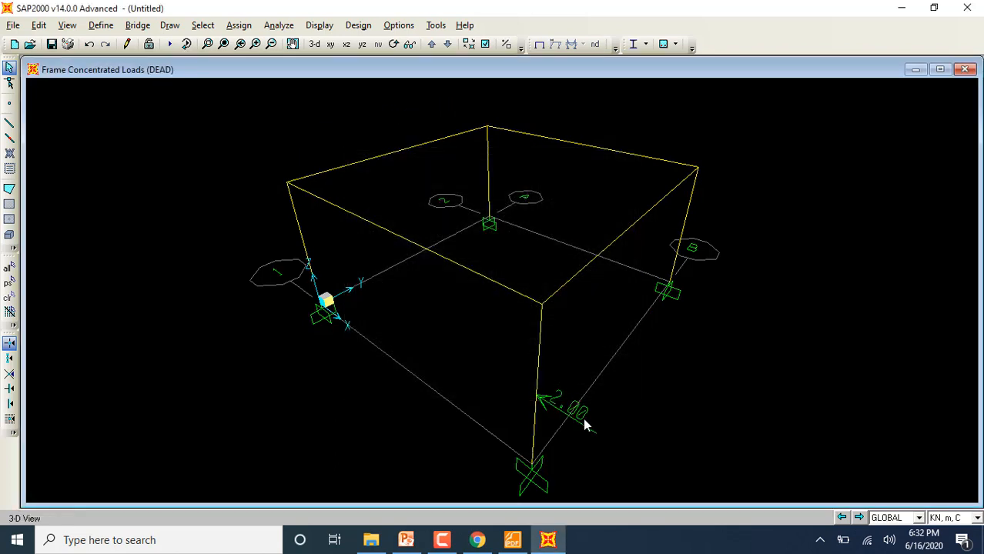
Assign a 5 kN gravity point load in the DEAD pattern at relative distance 0.5 on the top beam along grid line 2
left_click(581, 147)
left_click(238, 24)
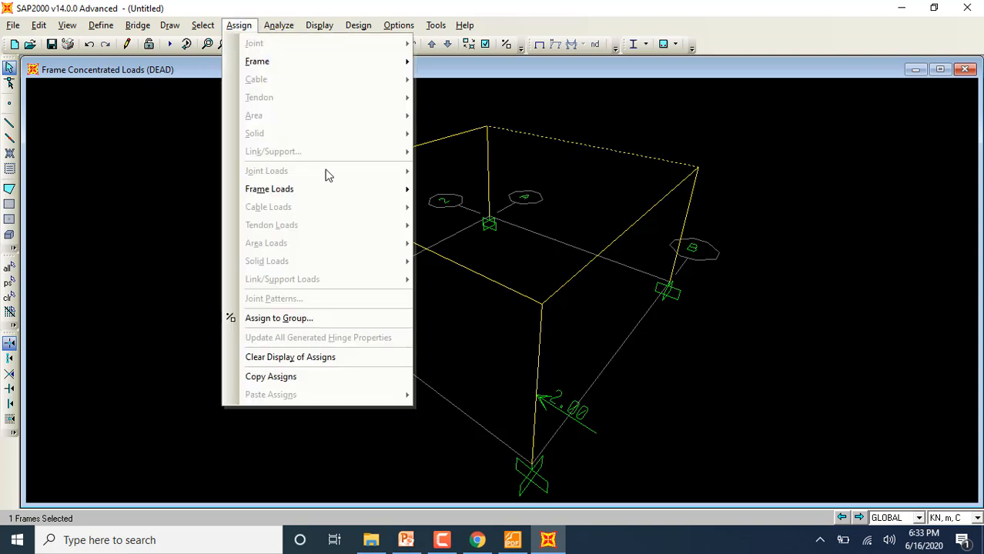
mouse_move(340, 189)
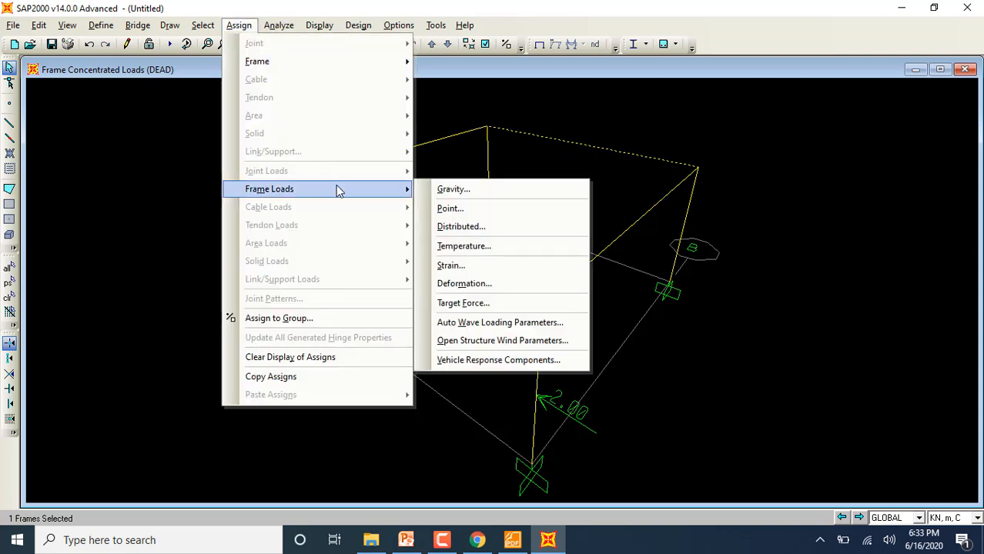
left_click(449, 209)
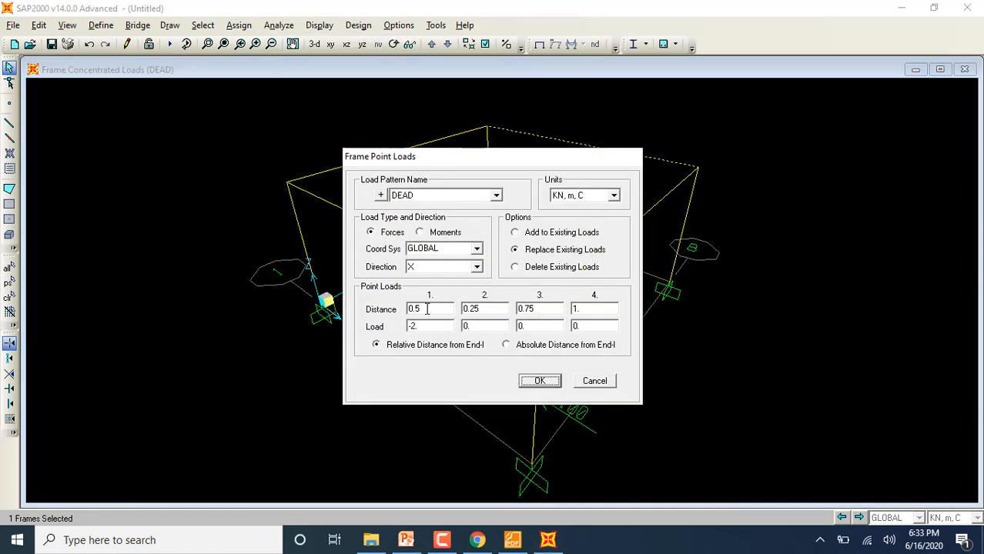
left_click(423, 325)
type("5")
left_click(476, 269)
left_click(450, 308)
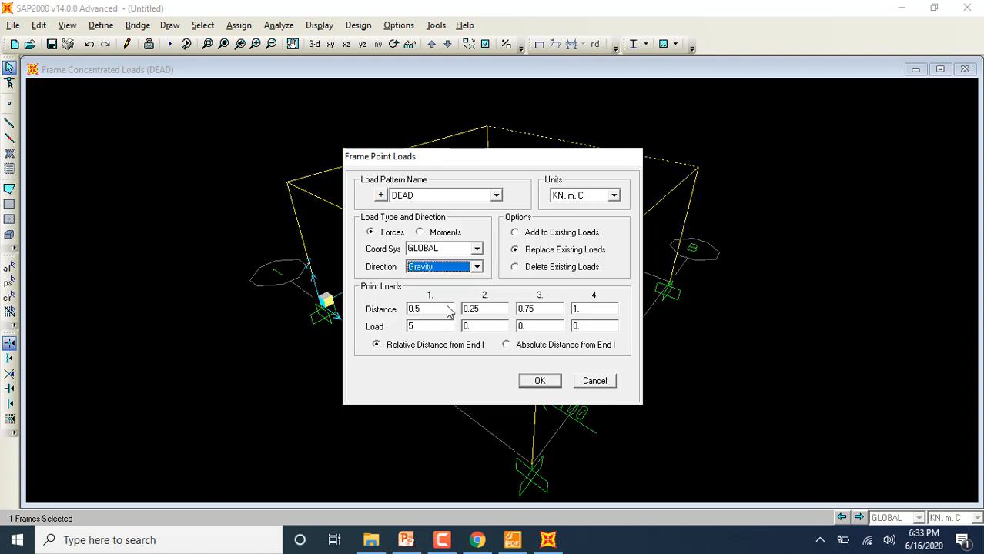
left_click(548, 381)
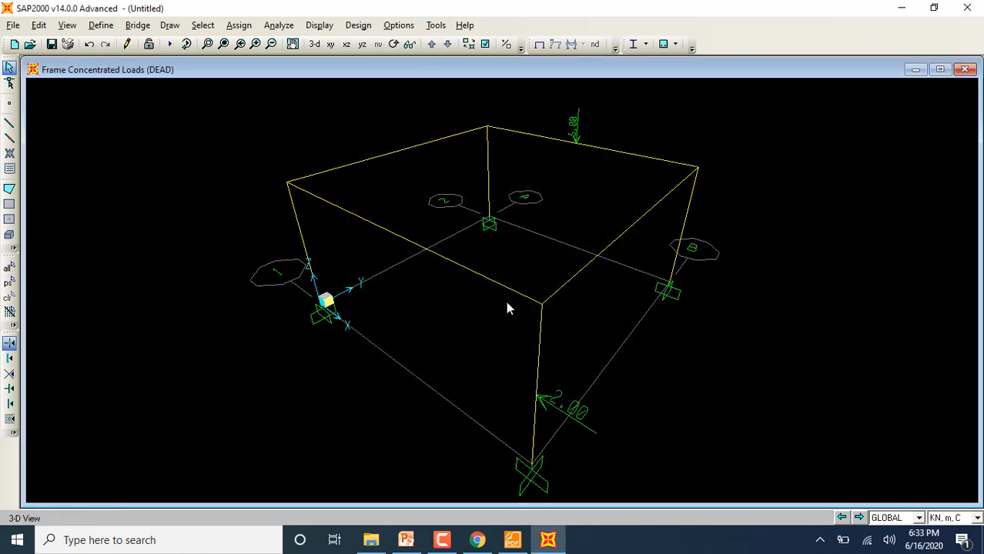
Display the frame span forces of the DEAD pattern as defined, with joint loads and span loading values
left_click(320, 24)
mouse_move(360, 63)
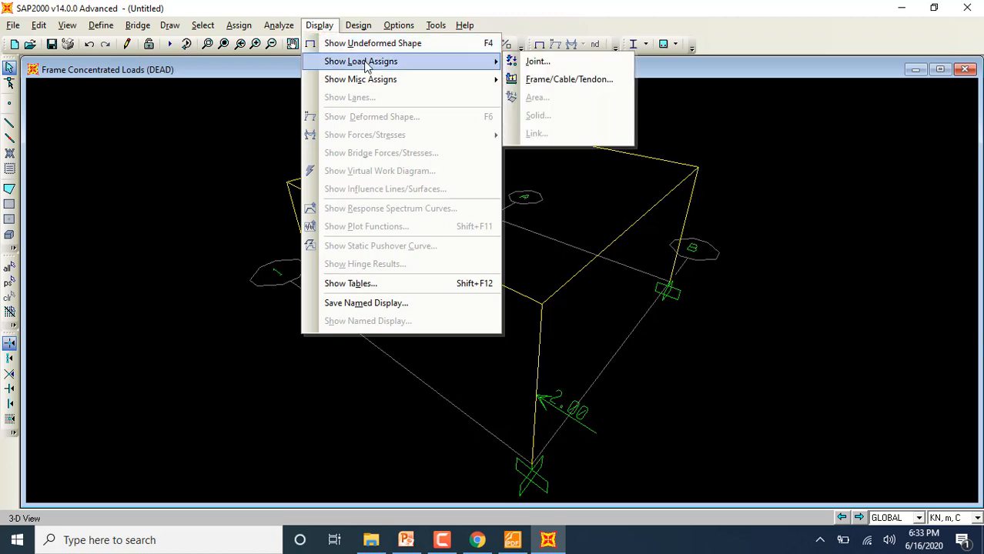
left_click(529, 79)
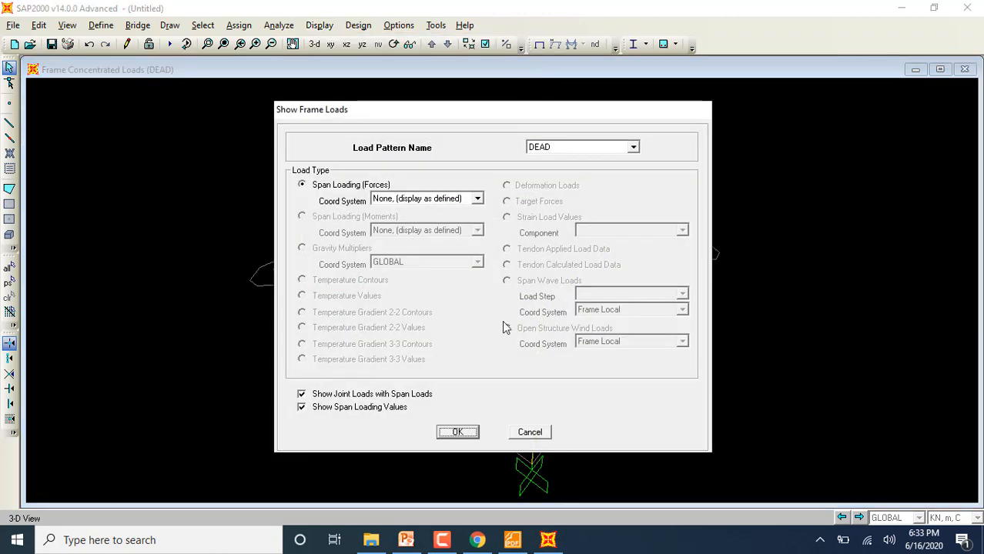
left_click(457, 432)
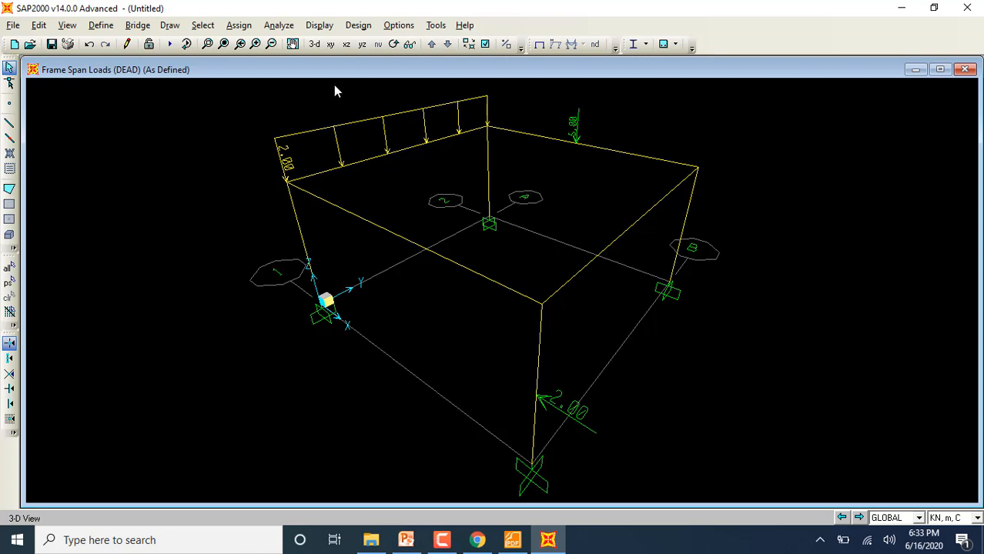
Run the analysis for the DEAD and MODAL load cases, saving the model as jh
left_click(170, 44)
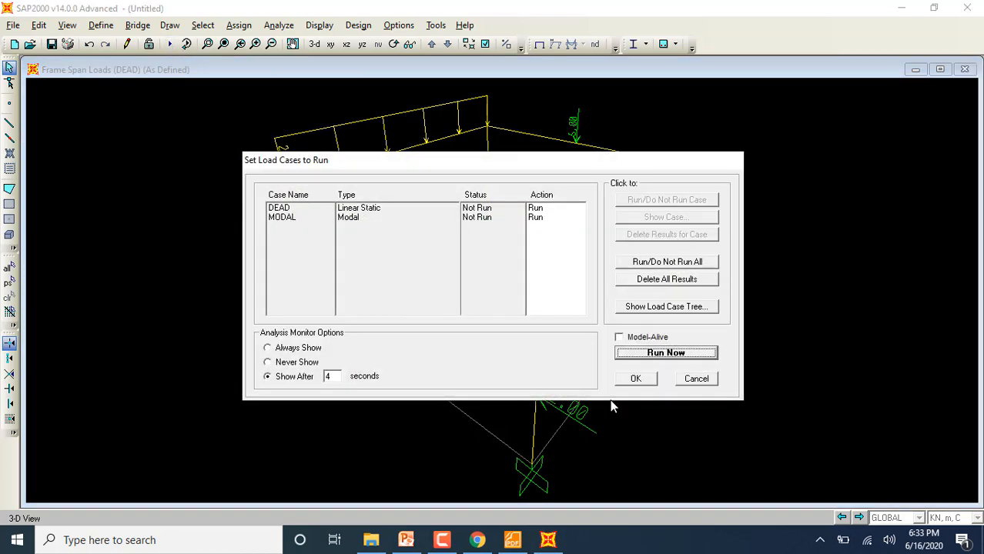
left_click(650, 356)
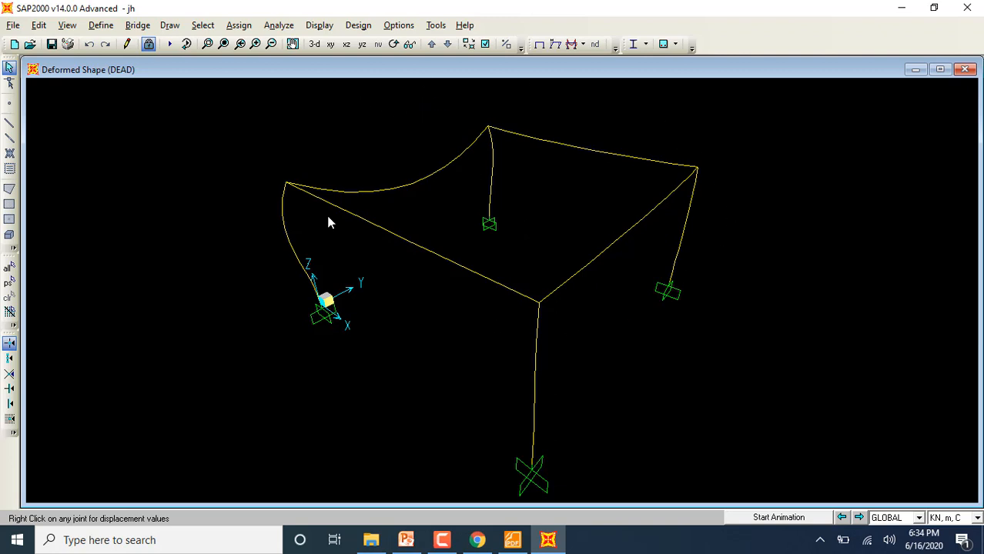
Split the model display into four view windows
left_click(396, 26)
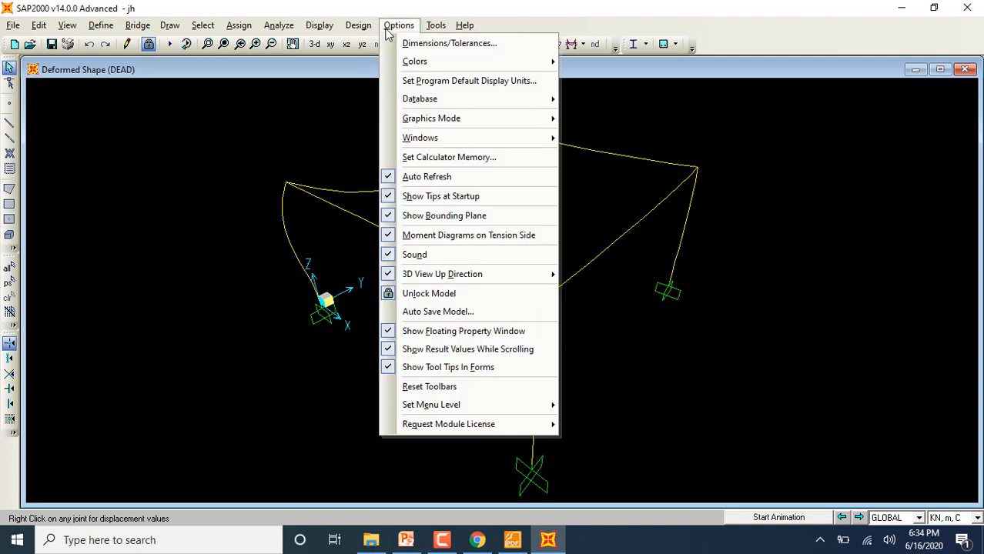
mouse_move(550, 140)
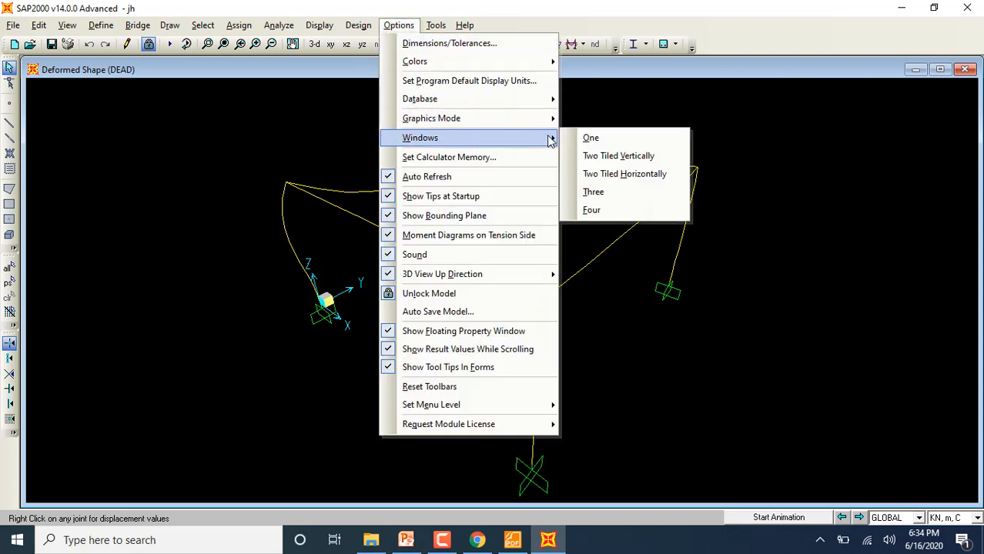
left_click(593, 210)
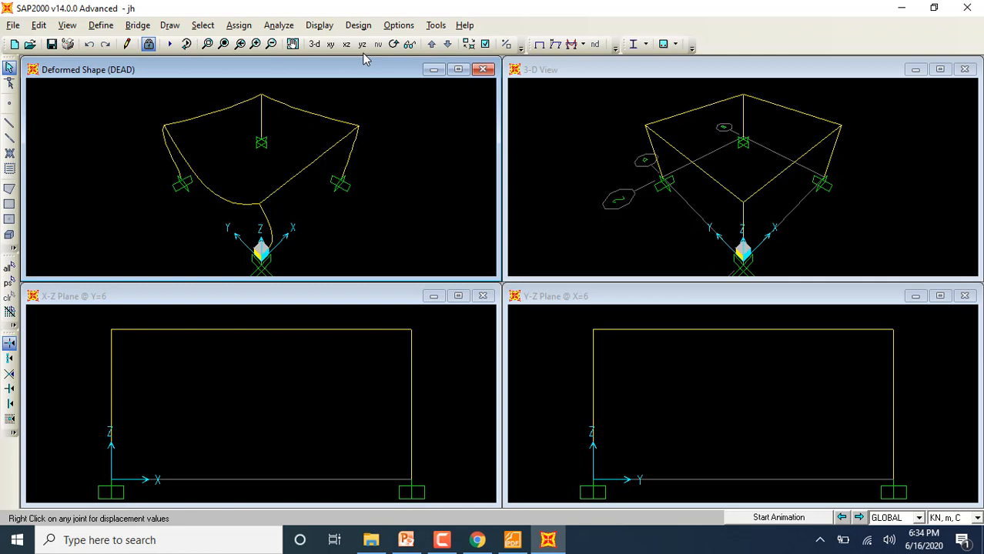
Show the undeformed shape in place of the deformed shape and open the frame load display settings for that 3-D view
left_click(321, 28)
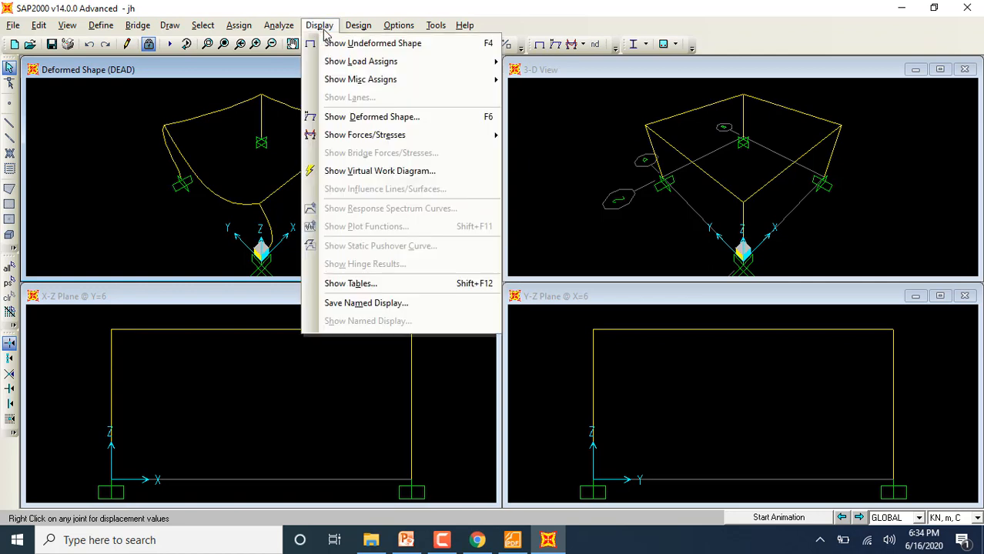
left_click(331, 44)
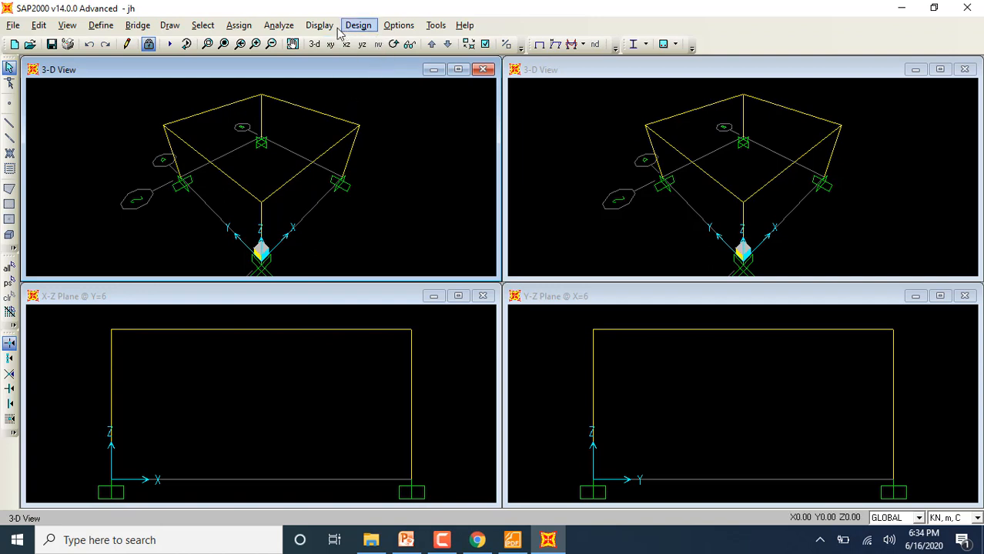
left_click(329, 26)
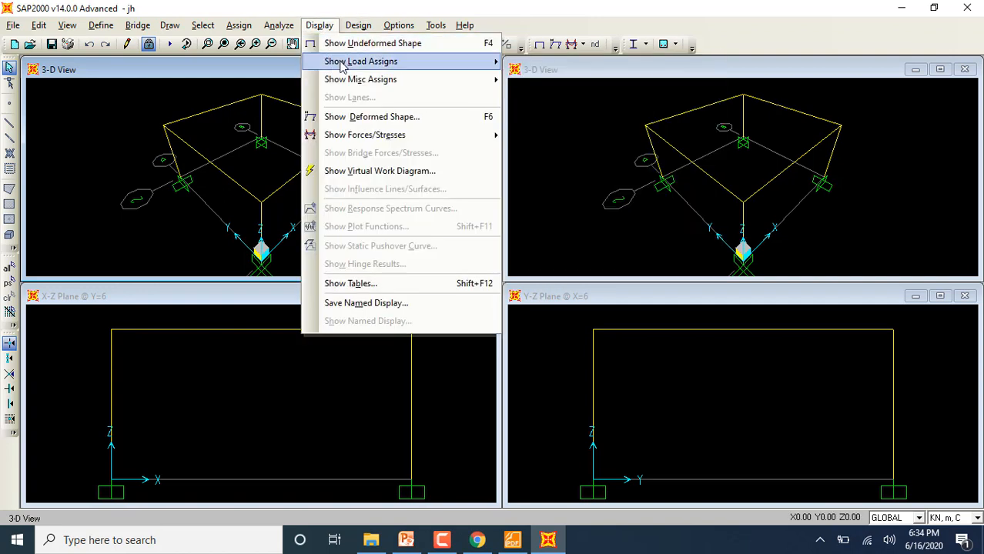
mouse_move(344, 67)
left_click(529, 77)
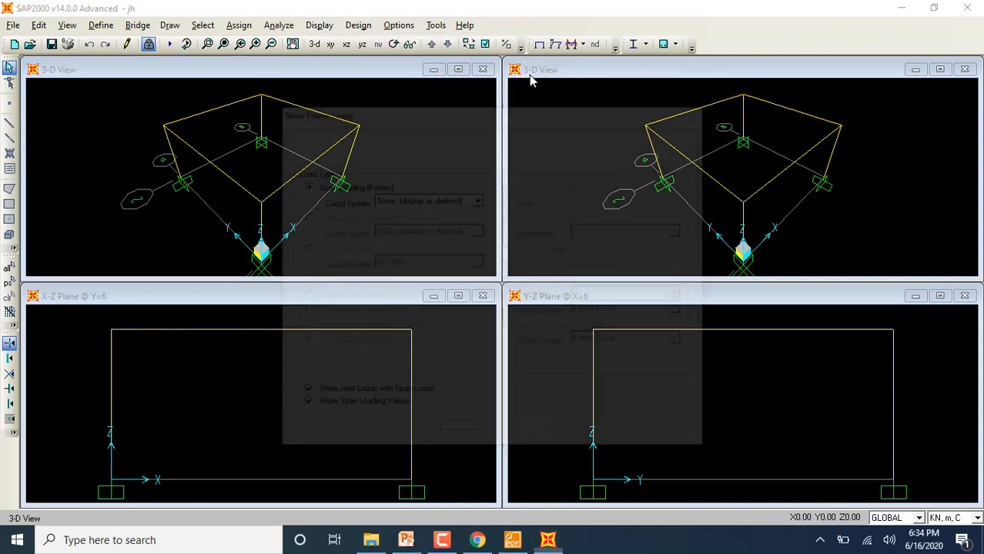